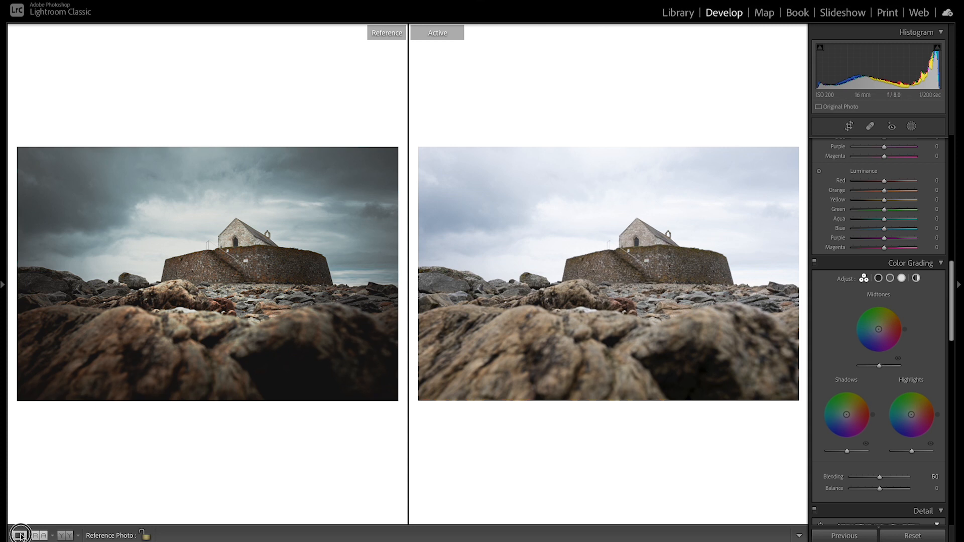
# Show only the active photo and set its white balance to a temperature of 5,100 and a tint of +1.
pyautogui.click(21, 535)
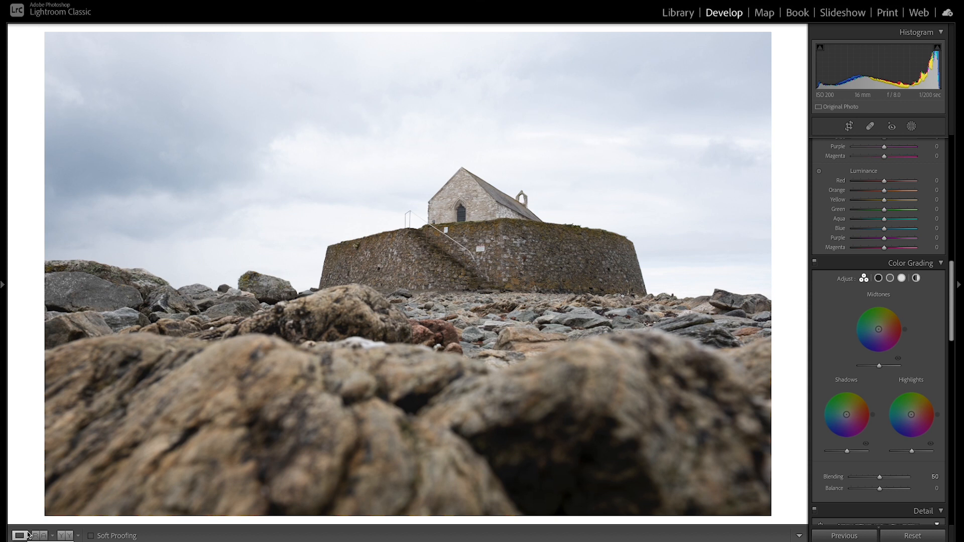
pyautogui.moveTo(951, 287); pyautogui.dragTo(948, 151)
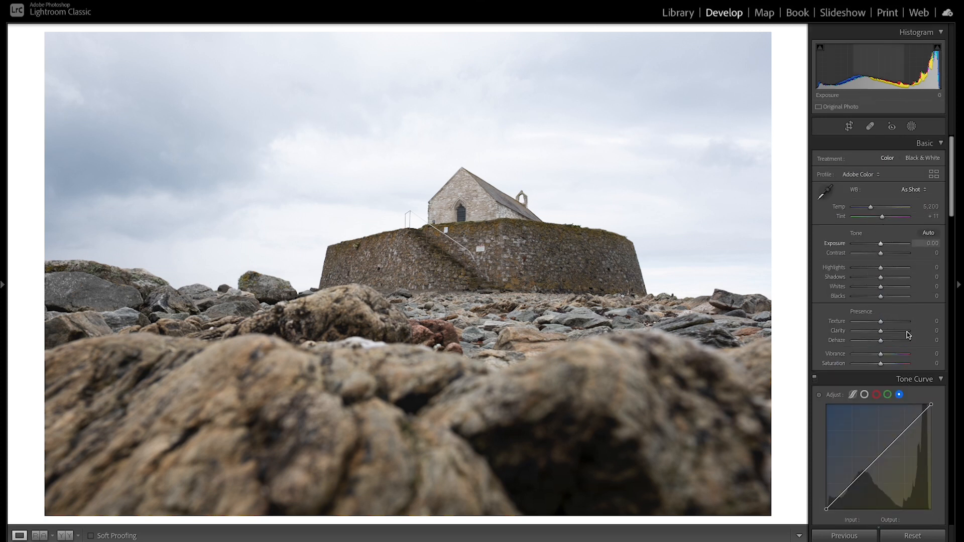
pyautogui.moveTo(953, 186); pyautogui.dragTo(934, 159)
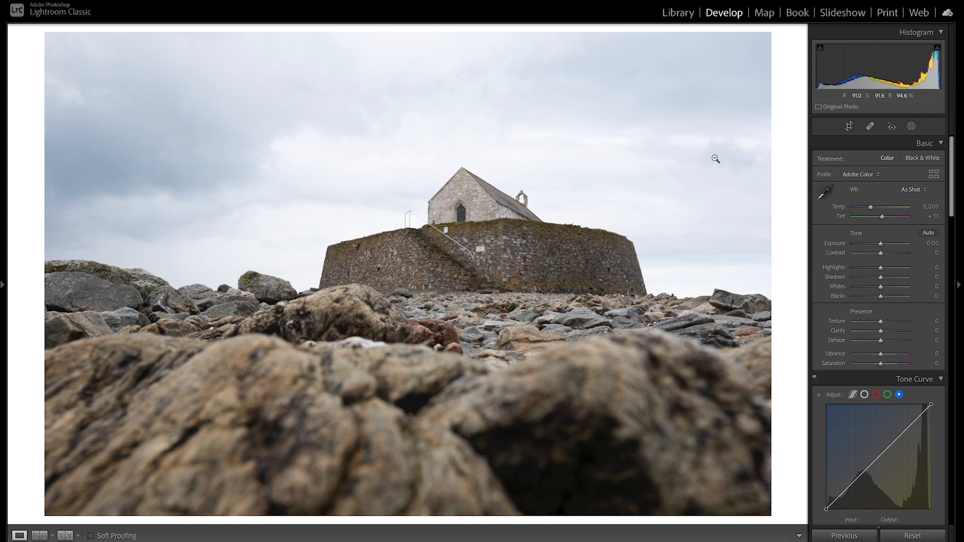
pyautogui.moveTo(871, 208); pyautogui.dragTo(872, 210)
pyautogui.click(935, 206)
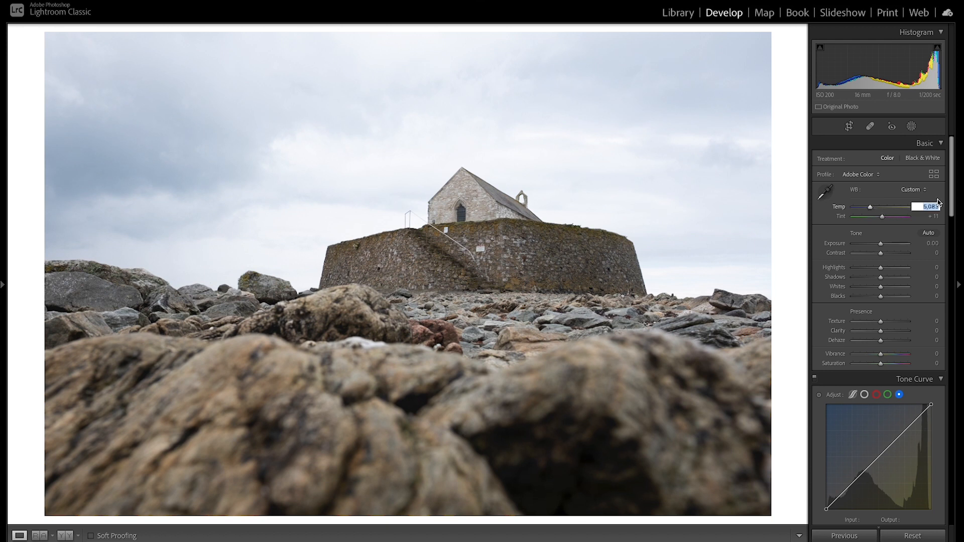
pyautogui.write('5100')
pyautogui.press('Return')
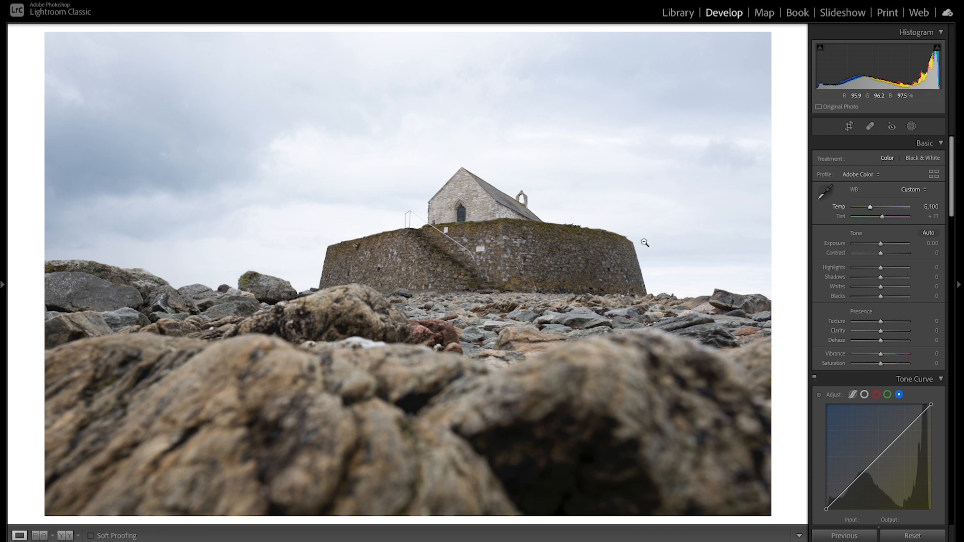
pyautogui.moveTo(882, 217); pyautogui.dragTo(884, 221)
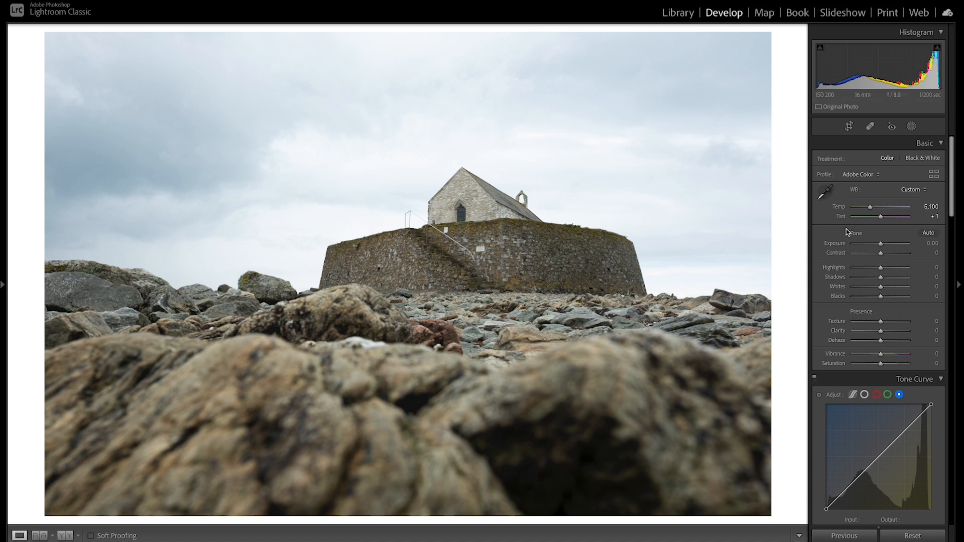
# Set exposure to +0.30, contrast to +15, highlights to -100, shadows to -15, whites to -20 and blacks to -25.
pyautogui.moveTo(881, 243); pyautogui.dragTo(885, 245)
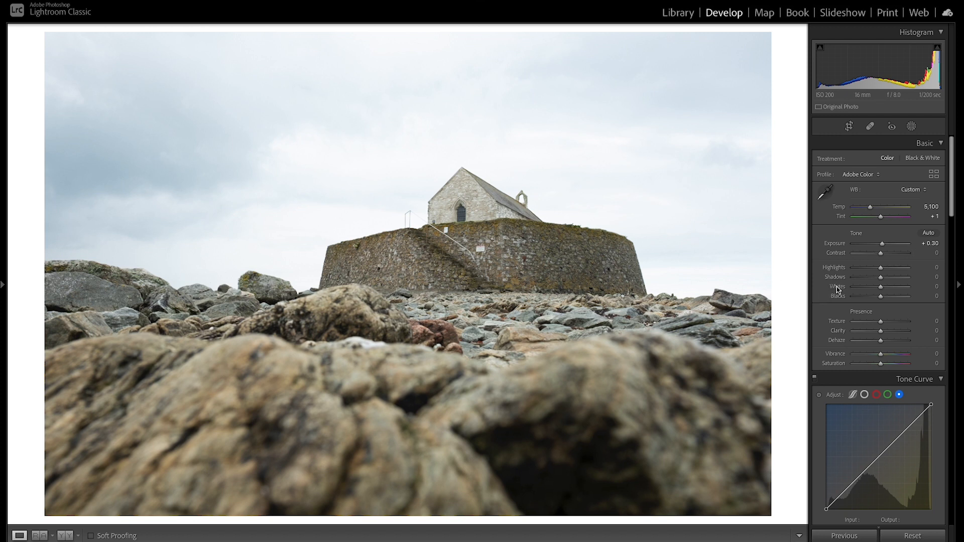
pyautogui.moveTo(881, 253); pyautogui.dragTo(885, 256)
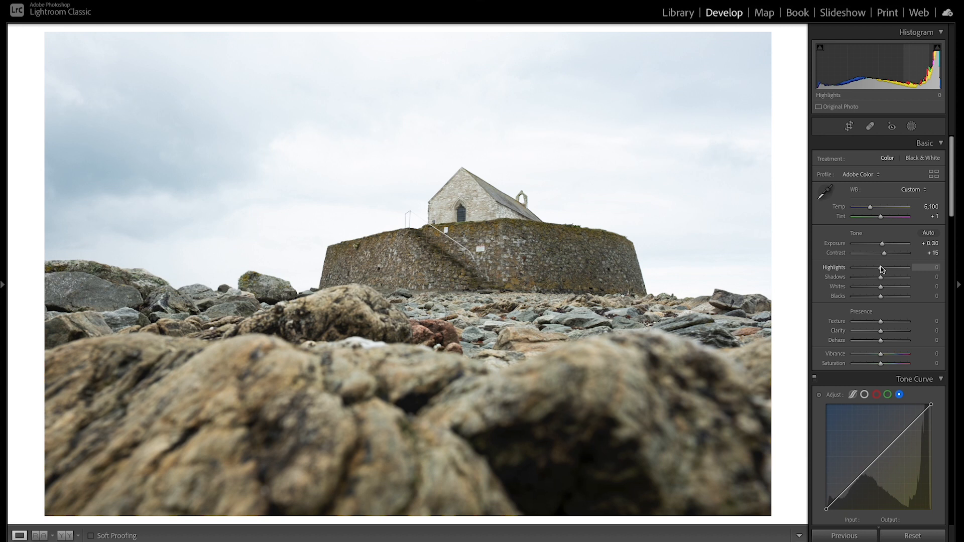
pyautogui.moveTo(881, 268); pyautogui.dragTo(823, 266)
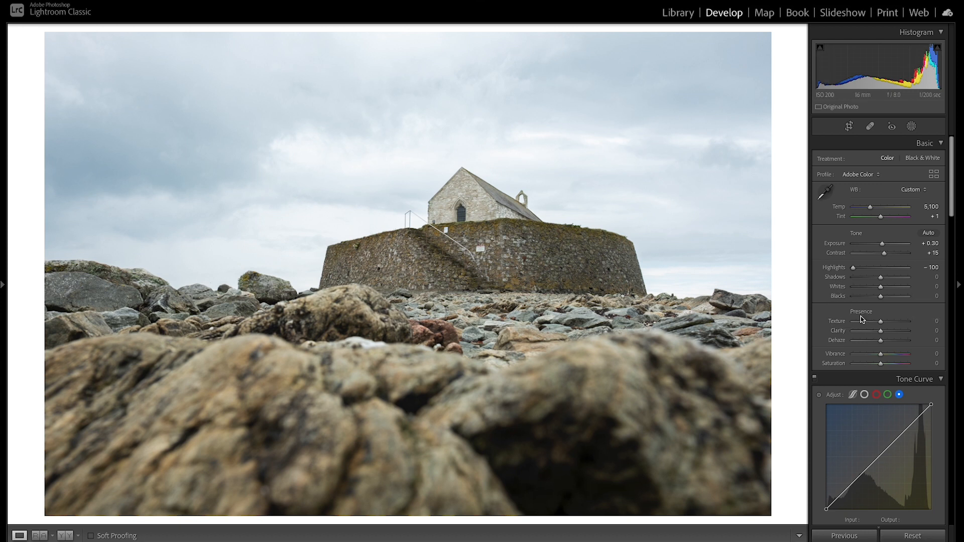
pyautogui.moveTo(880, 278); pyautogui.dragTo(877, 279)
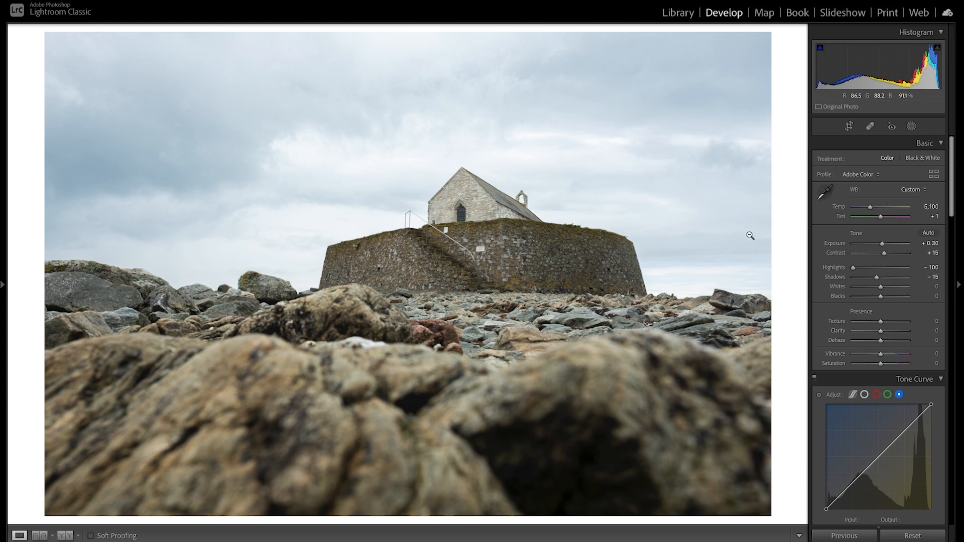
pyautogui.moveTo(880, 287)
pyautogui.mouseDown()
pyautogui.moveTo(867, 288)
pyautogui.moveTo(878, 288)
pyautogui.mouseUp()
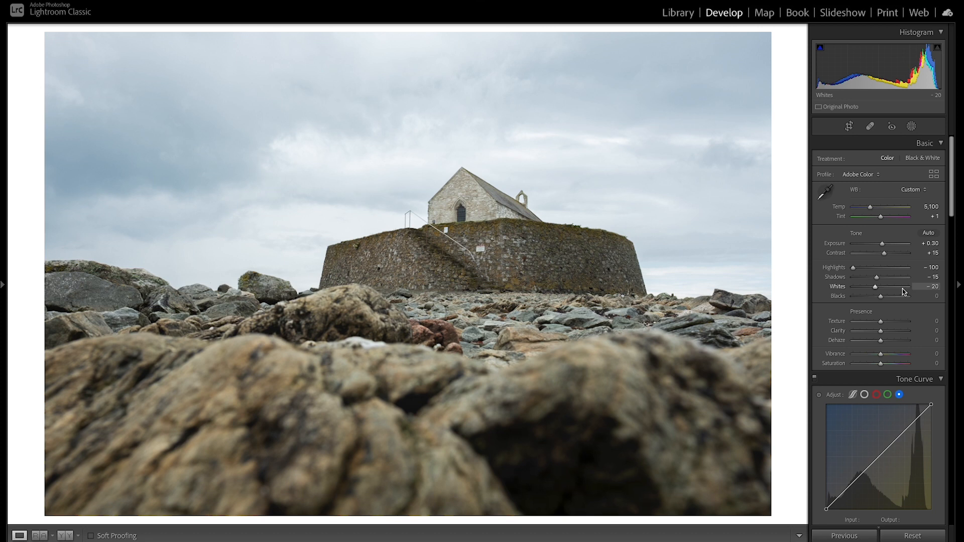
pyautogui.moveTo(881, 296)
pyautogui.mouseDown()
pyautogui.moveTo(863, 297)
pyautogui.moveTo(900, 297)
pyautogui.moveTo(873, 298)
pyautogui.mouseUp()
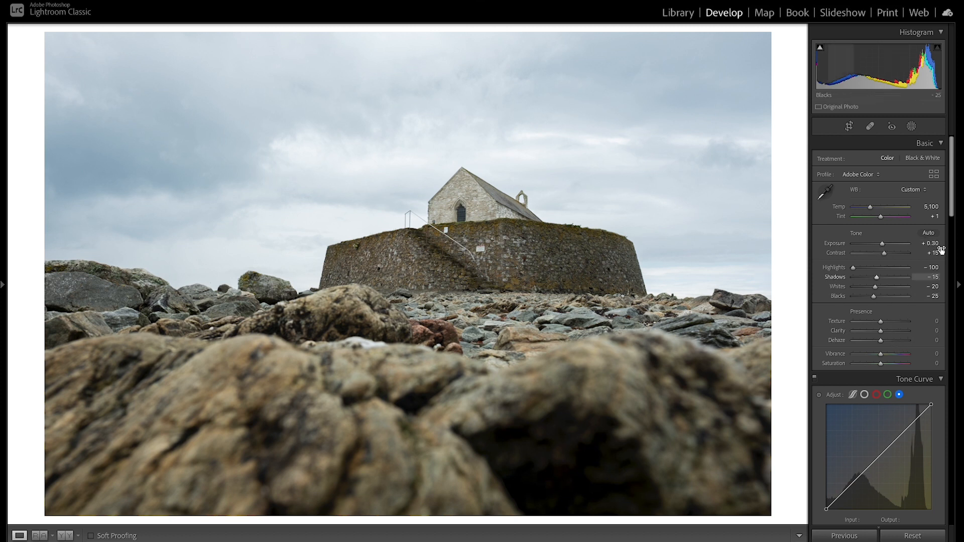
# Set the photo's vibrance to +2 and its saturation to +2.
pyautogui.scroll(-3, 952, 217)
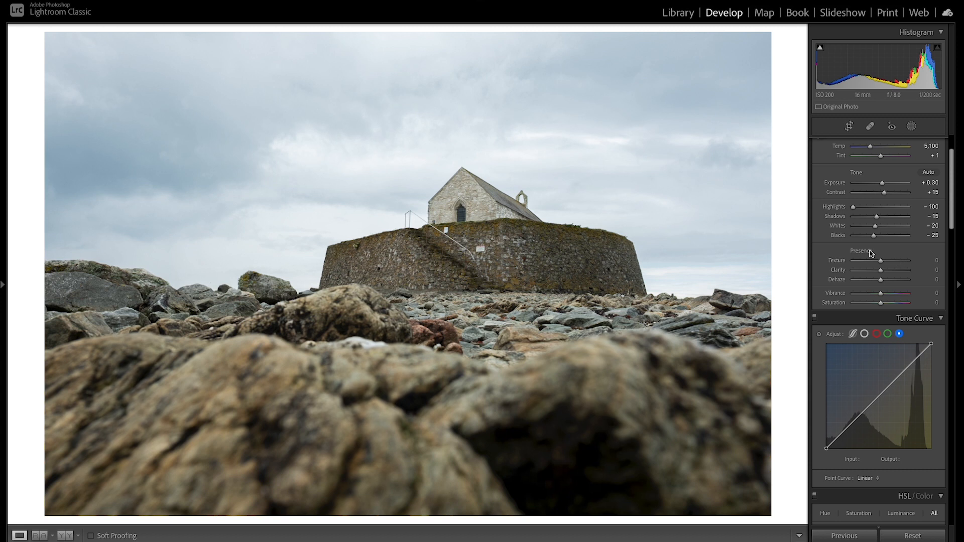
pyautogui.click(882, 295)
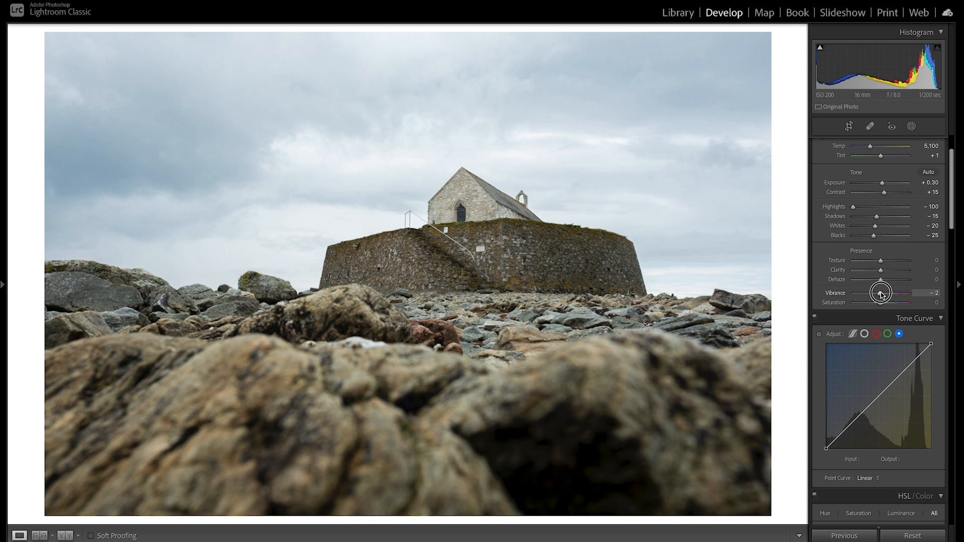
pyautogui.moveTo(883, 296); pyautogui.dragTo(883, 294)
pyautogui.click(935, 293)
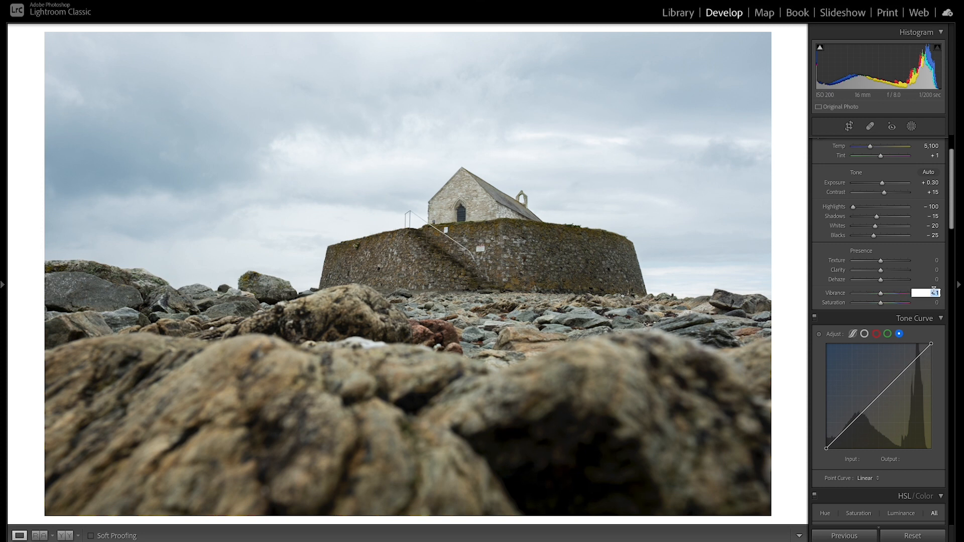
pyautogui.press('Up')
pyautogui.click(933, 303)
pyautogui.press('Up')
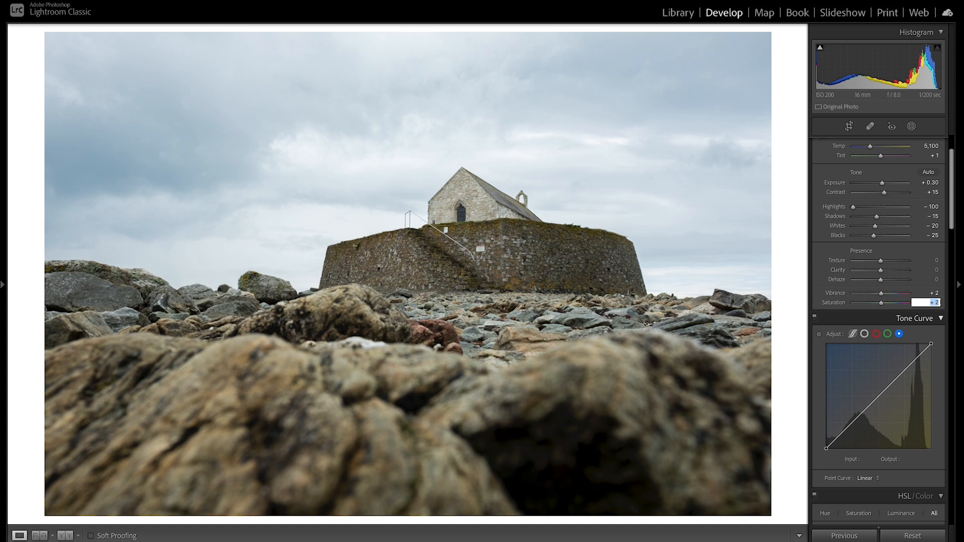
# Compare the edit side by side with the reference photo and switch the tone curve to the point curve.
pyautogui.click(39, 535)
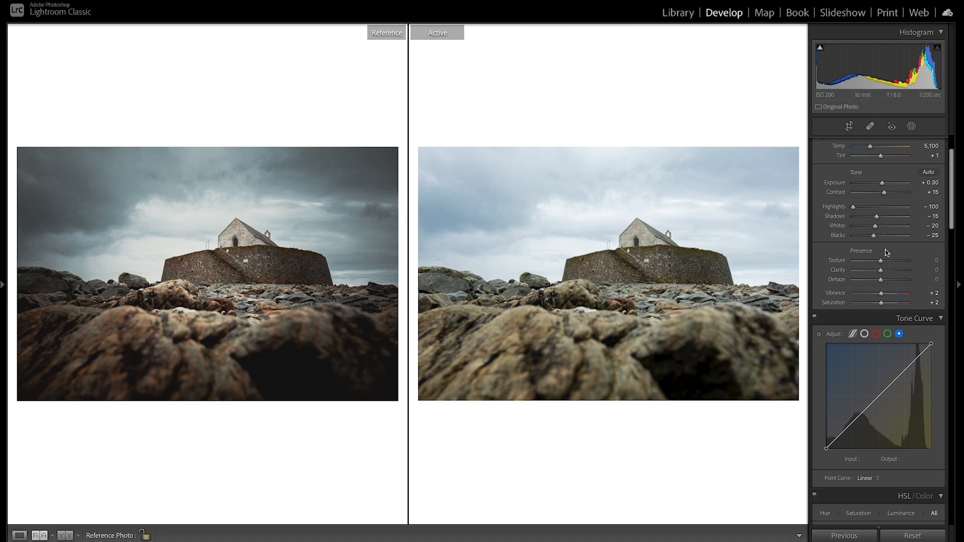
pyautogui.scroll(-2, 952, 213)
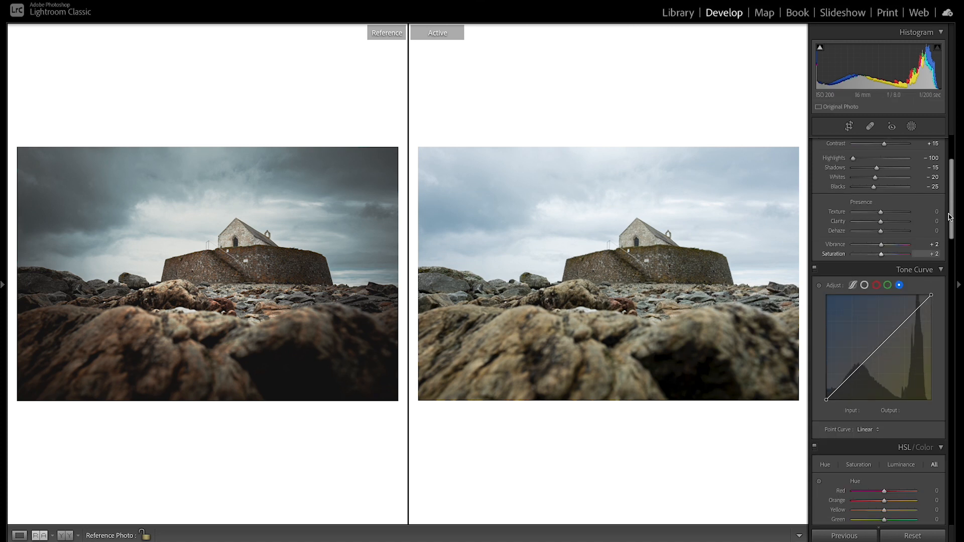
pyautogui.scroll(-2, 952, 211)
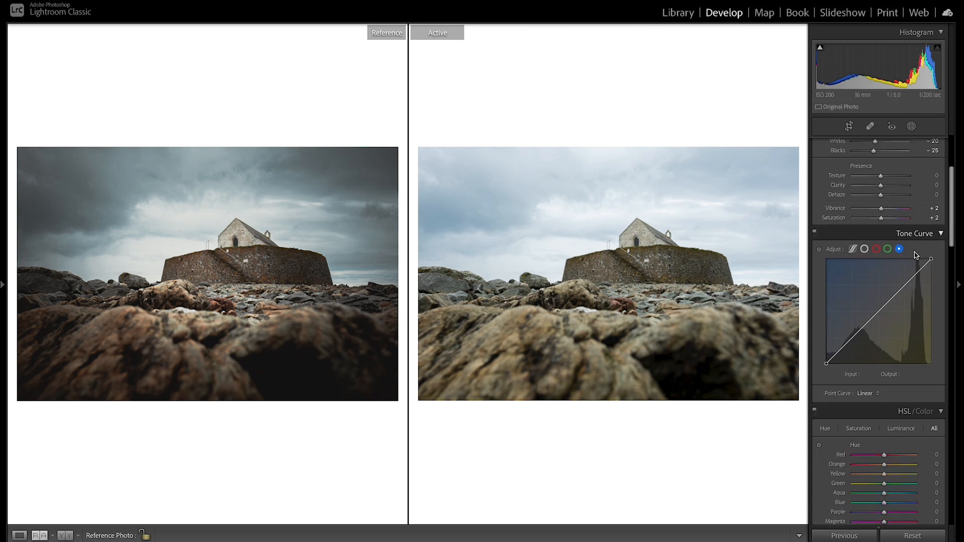
pyautogui.click(865, 249)
pyautogui.moveTo(953, 225); pyautogui.dragTo(948, 280)
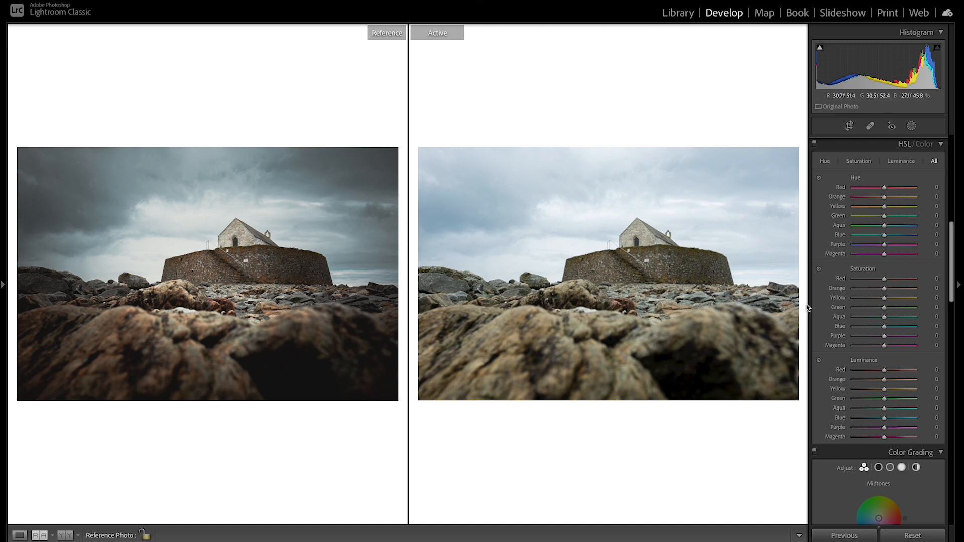
# Return to the single-photo view and set the HSL hue of red to +100 and of orange to -15.
pyautogui.click(826, 162)
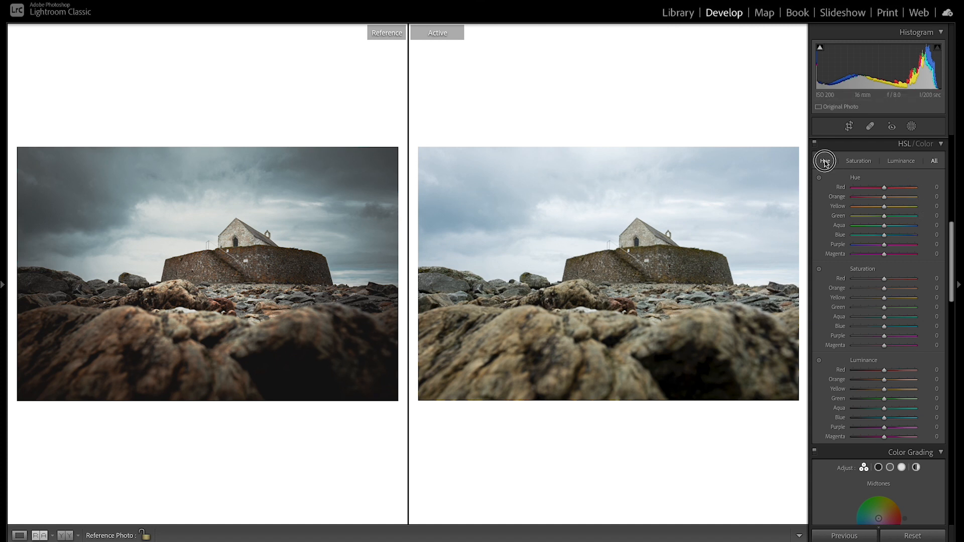
pyautogui.click(936, 162)
pyautogui.scroll(-1, 951, 262)
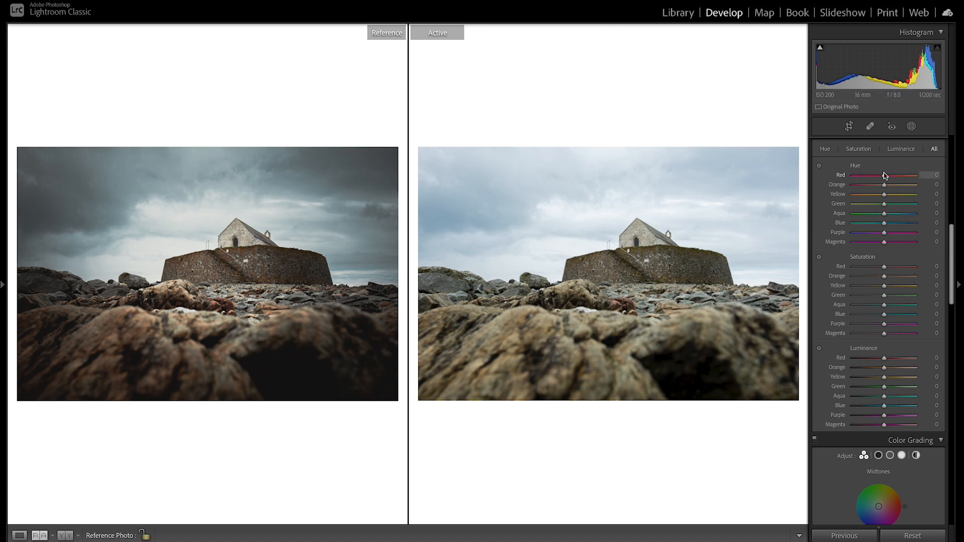
pyautogui.moveTo(882, 175); pyautogui.dragTo(884, 175)
pyautogui.click(19, 535)
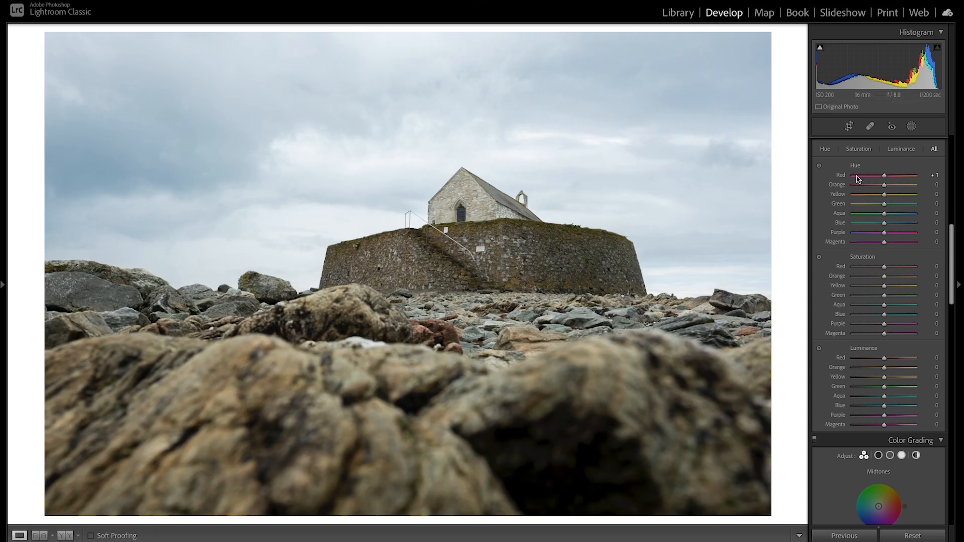
pyautogui.moveTo(884, 176); pyautogui.dragTo(930, 176)
pyautogui.click(816, 169)
pyautogui.moveTo(883, 185)
pyautogui.mouseDown()
pyautogui.moveTo(828, 182)
pyautogui.moveTo(900, 182)
pyautogui.moveTo(818, 179)
pyautogui.moveTo(887, 181)
pyautogui.moveTo(879, 185)
pyautogui.mouseUp()
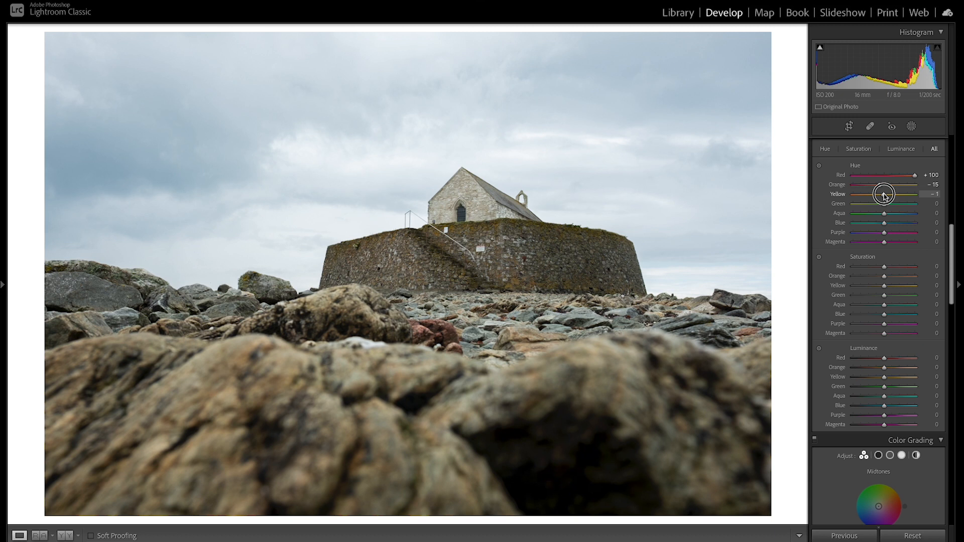
# Set the HSL hue of yellow to -48 and of green to +13.
pyautogui.moveTo(885, 197)
pyautogui.mouseDown()
pyautogui.moveTo(860, 198)
pyautogui.moveTo(883, 202)
pyautogui.moveTo(870, 201)
pyautogui.mouseUp()
pyautogui.moveTo(869, 198); pyautogui.dragTo(871, 200)
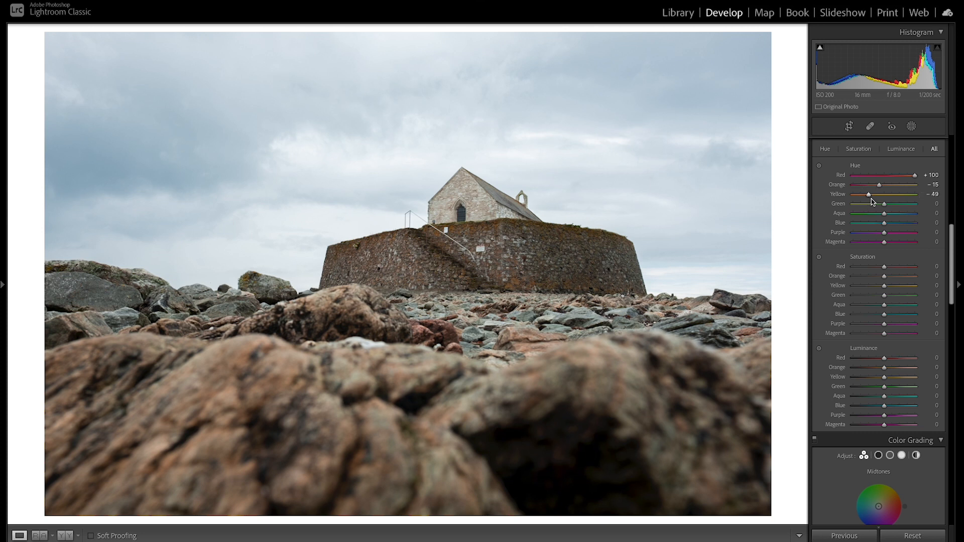
pyautogui.click(937, 195)
pyautogui.moveTo(884, 204)
pyautogui.mouseDown()
pyautogui.moveTo(937, 202)
pyautogui.moveTo(884, 200)
pyautogui.moveTo(893, 204)
pyautogui.mouseUp()
pyautogui.click(932, 203)
# Set the HSL hue of aqua to +57 and of blue to -22.
pyautogui.moveTo(885, 213)
pyautogui.mouseDown()
pyautogui.moveTo(925, 211)
pyautogui.moveTo(887, 212)
pyautogui.mouseUp()
pyautogui.moveTo(887, 213); pyautogui.dragTo(903, 214)
pyautogui.moveTo(884, 223)
pyautogui.mouseDown()
pyautogui.moveTo(855, 224)
pyautogui.moveTo(885, 224)
pyautogui.mouseUp()
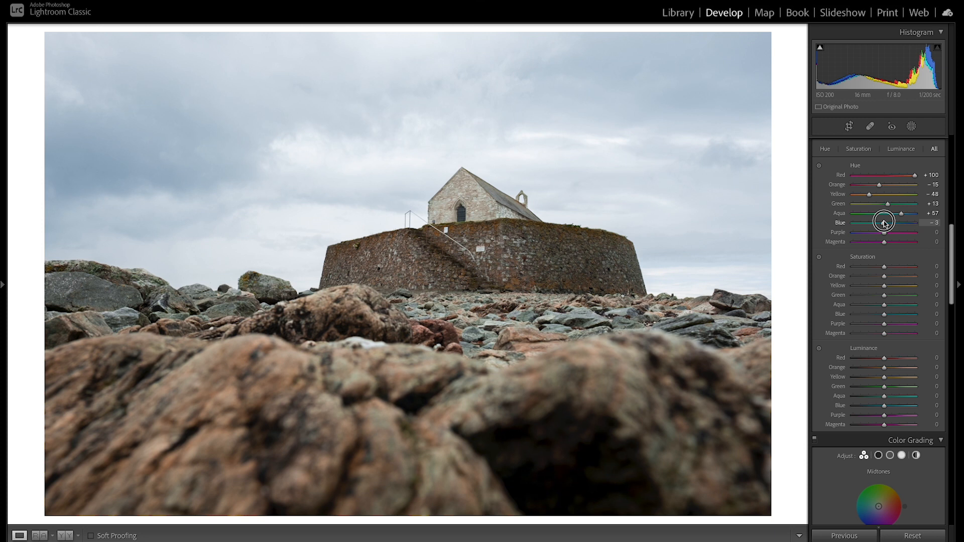
pyautogui.moveTo(885, 223); pyautogui.dragTo(876, 223)
pyautogui.click(930, 223)
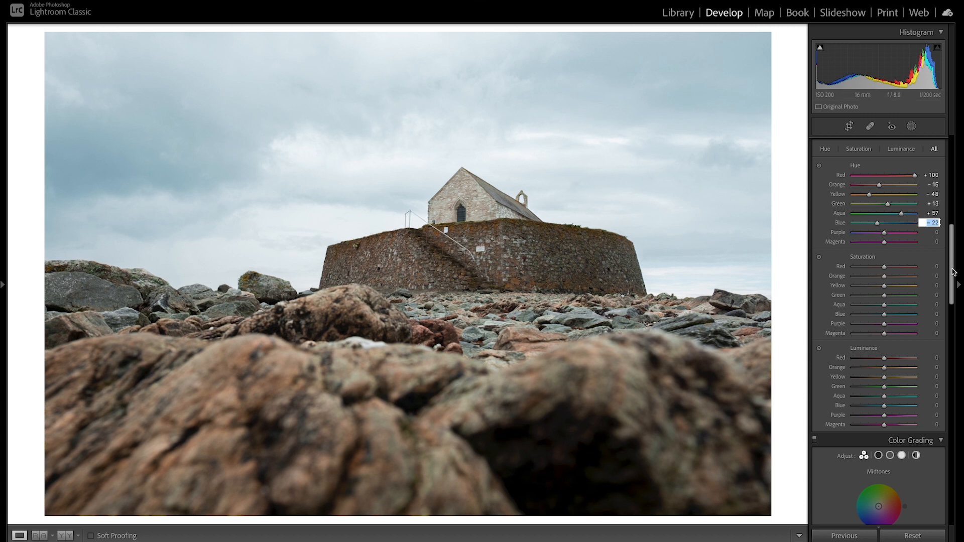
# Compare the recoloured photo side by side with the reference photo, and return to the single-photo view.
pyautogui.moveTo(953, 271); pyautogui.dragTo(953, 278)
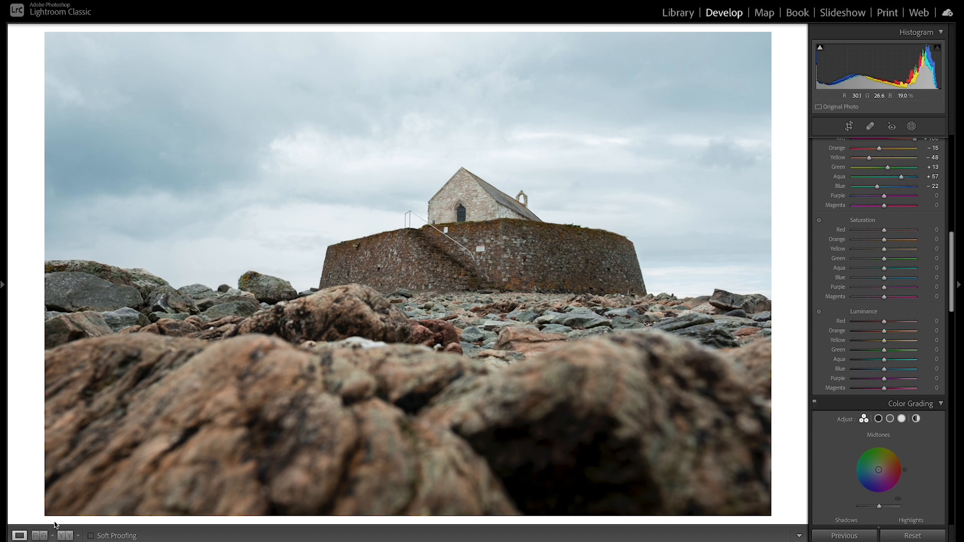
pyautogui.click(39, 536)
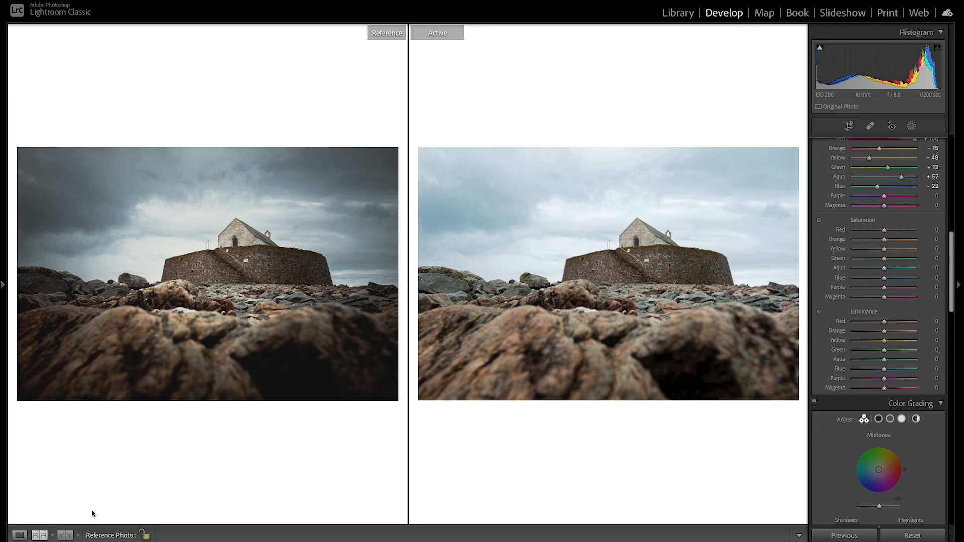
pyautogui.click(24, 536)
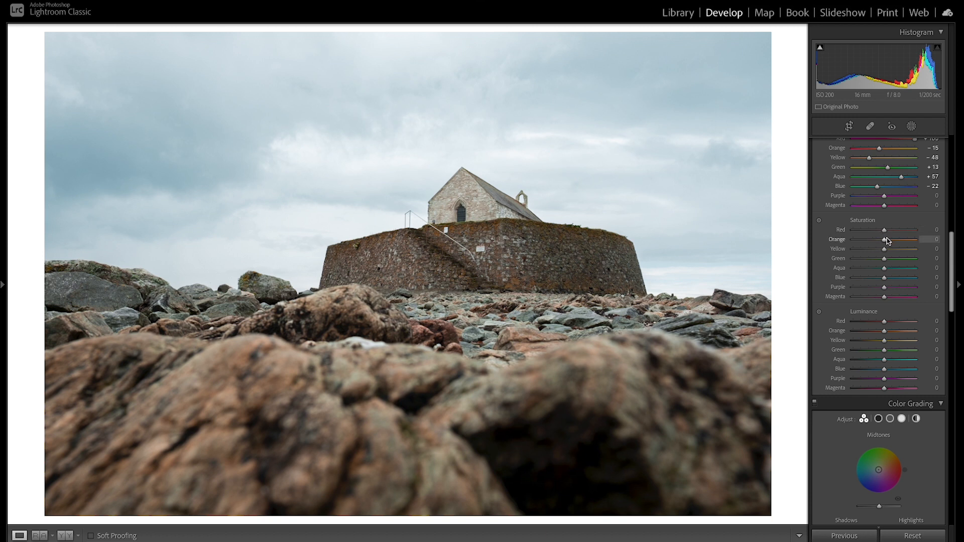
# Set the HSL saturation of orange to +22, of green to -82 and of aqua to -69.
pyautogui.moveTo(884, 239); pyautogui.dragTo(892, 240)
pyautogui.moveTo(892, 242)
pyautogui.mouseDown()
pyautogui.moveTo(901, 240)
pyautogui.moveTo(892, 240)
pyautogui.mouseUp()
pyautogui.moveTo(885, 260); pyautogui.dragTo(861, 260)
pyautogui.moveTo(883, 269); pyautogui.dragTo(862, 268)
# Set the HSL saturation of blue to -36.
pyautogui.moveTo(884, 278)
pyautogui.mouseDown()
pyautogui.moveTo(851, 277)
pyautogui.moveTo(899, 277)
pyautogui.moveTo(887, 279)
pyautogui.mouseUp()
pyautogui.moveTo(886, 277); pyautogui.dragTo(872, 280)
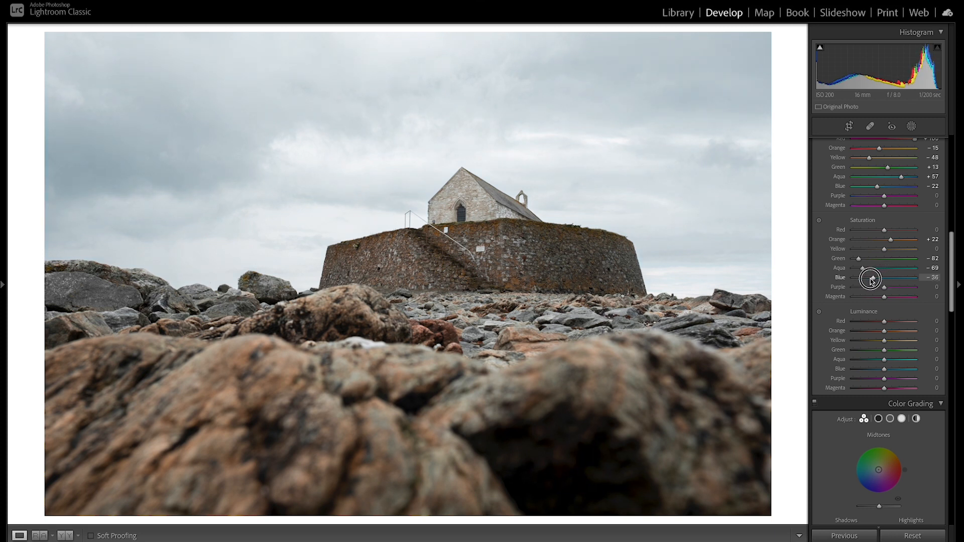
pyautogui.doubleClick(871, 280)
pyautogui.moveTo(888, 280); pyautogui.dragTo(875, 279)
pyautogui.click(937, 279)
pyautogui.press('Down')
# Set the HSL luminance of orange to -1, of yellow to +31 and of aqua to -30.
pyautogui.moveTo(951, 251); pyautogui.dragTo(948, 263)
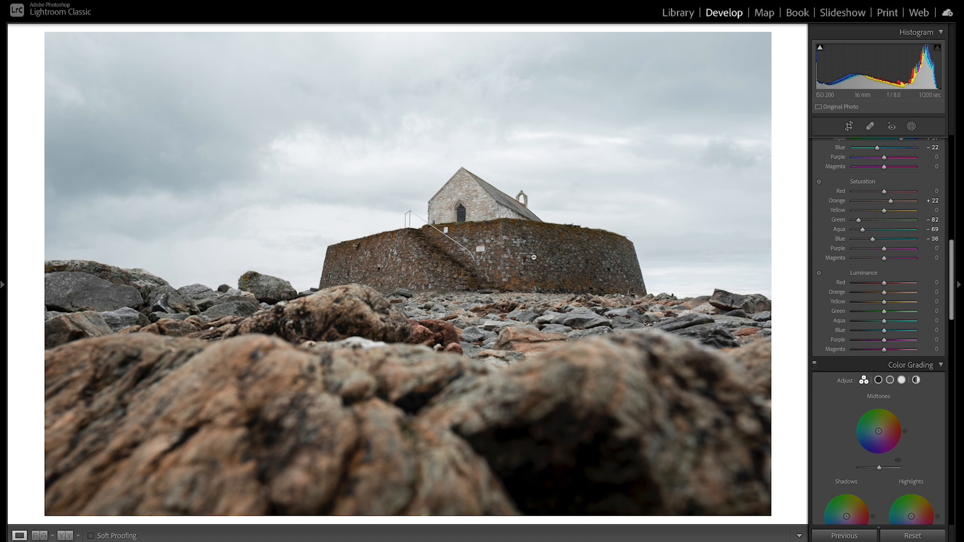
pyautogui.click(935, 293)
pyautogui.press('Down')
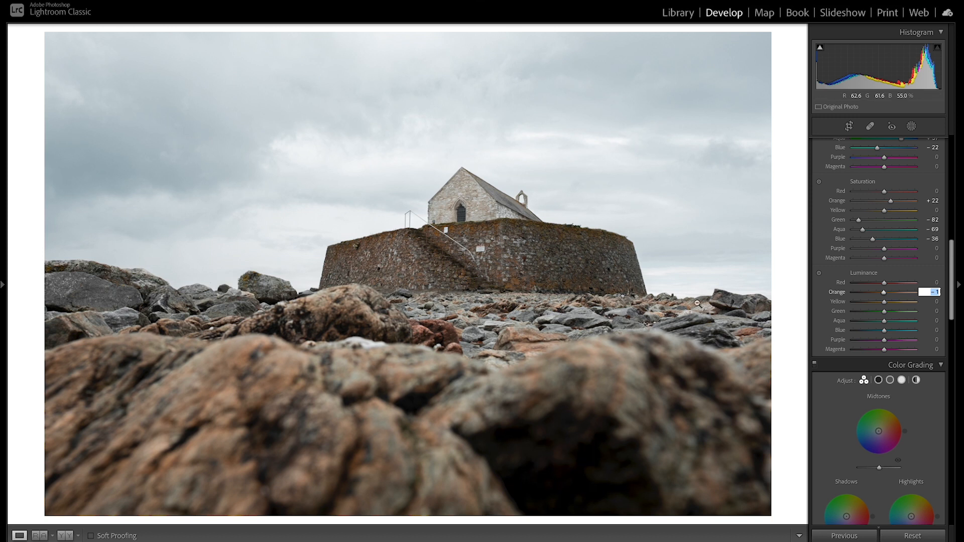
pyautogui.click(886, 303)
pyautogui.moveTo(885, 303)
pyautogui.mouseDown()
pyautogui.moveTo(906, 301)
pyautogui.moveTo(894, 302)
pyautogui.mouseUp()
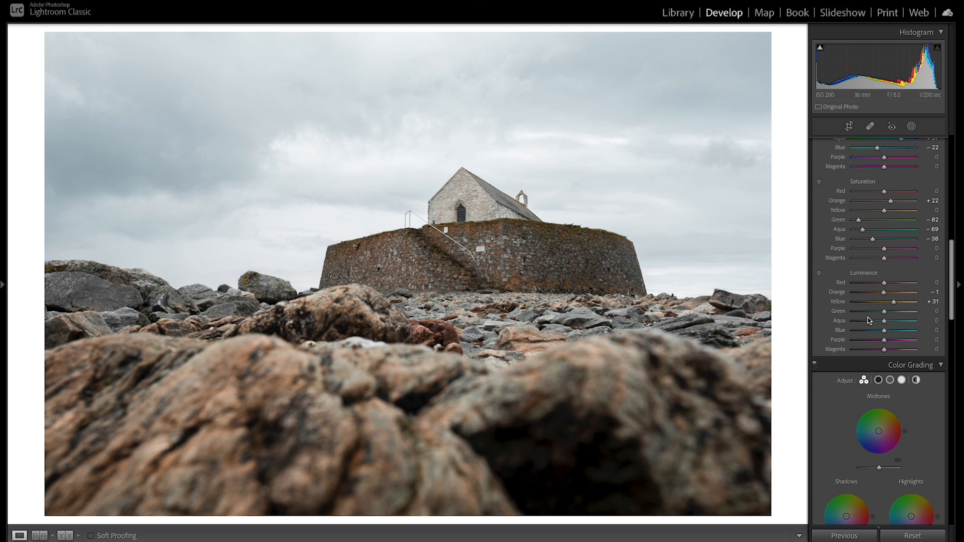
pyautogui.moveTo(885, 321)
pyautogui.mouseDown()
pyautogui.moveTo(861, 321)
pyautogui.moveTo(884, 324)
pyautogui.moveTo(875, 323)
pyautogui.mouseUp()
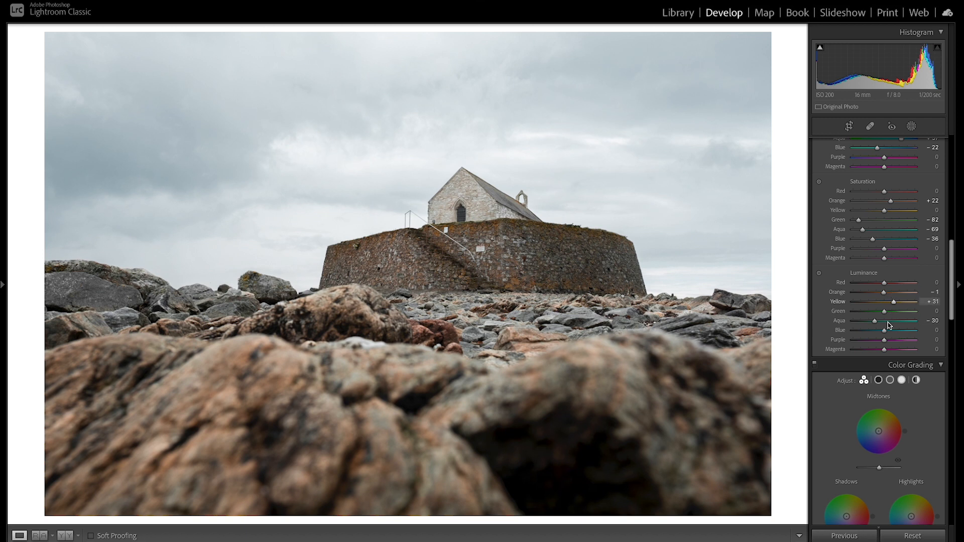
# Set the HSL luminance of blue to -53, compare the photo side by side with the reference, and return to the single-photo view.
pyautogui.moveTo(884, 330); pyautogui.dragTo(867, 330)
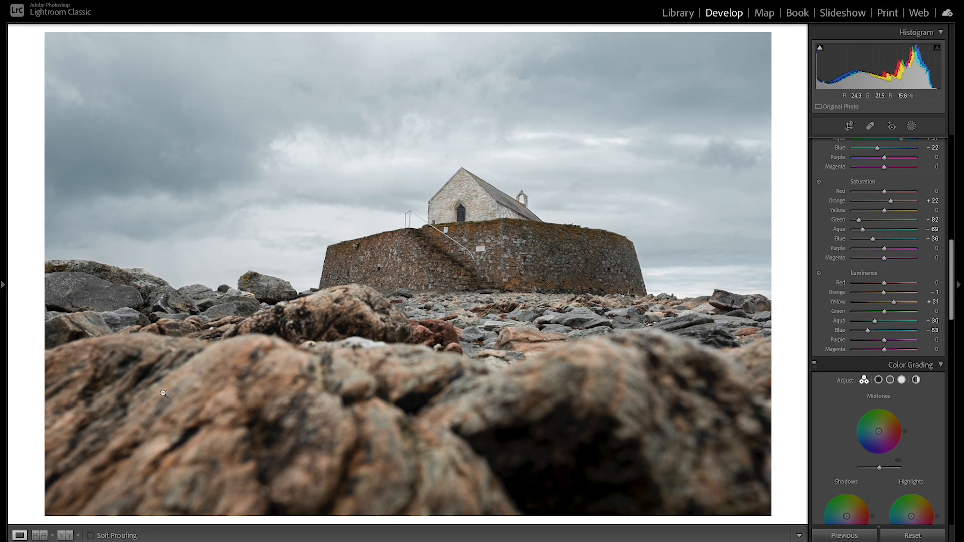
pyautogui.click(40, 536)
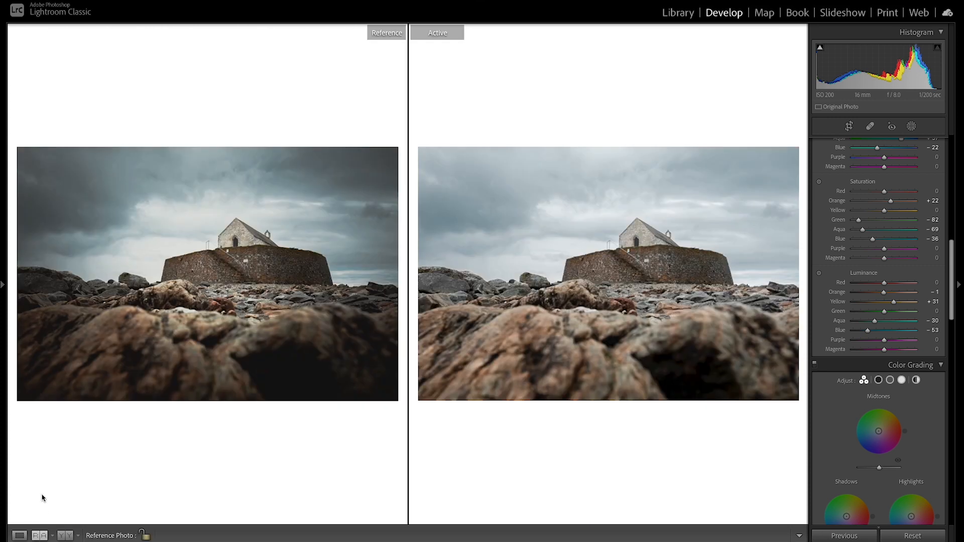
pyautogui.click(19, 536)
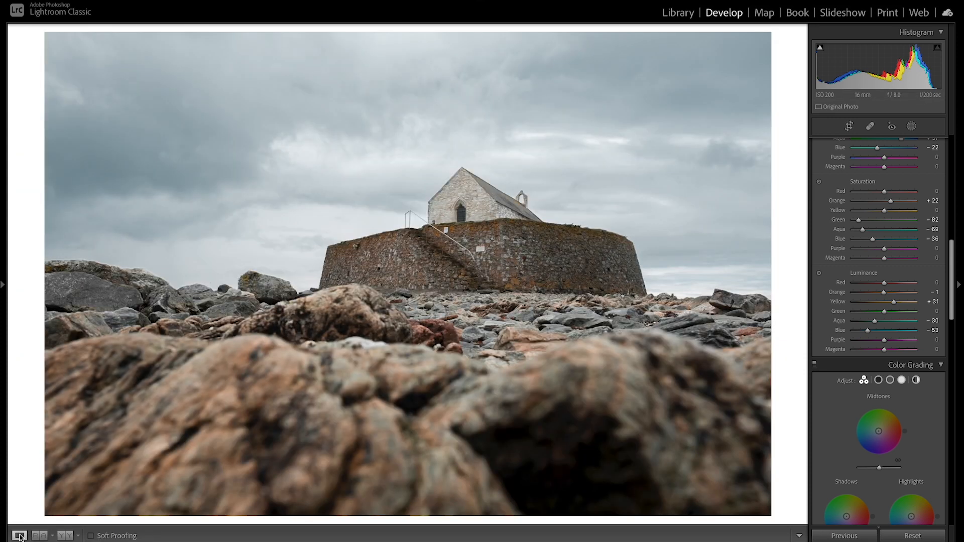
# Set the Color Grading hue of the highlights to 142.
pyautogui.moveTo(949, 259); pyautogui.dragTo(920, 280)
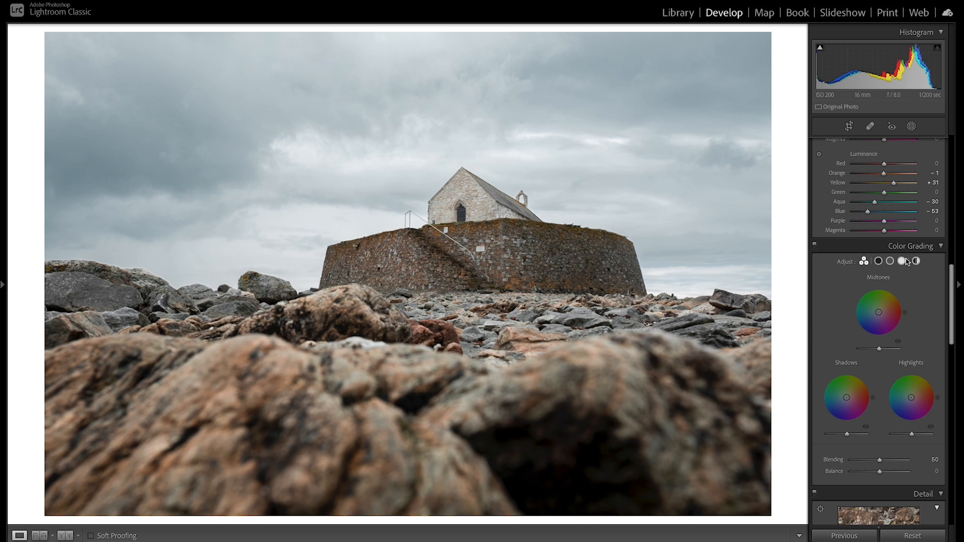
pyautogui.click(911, 364)
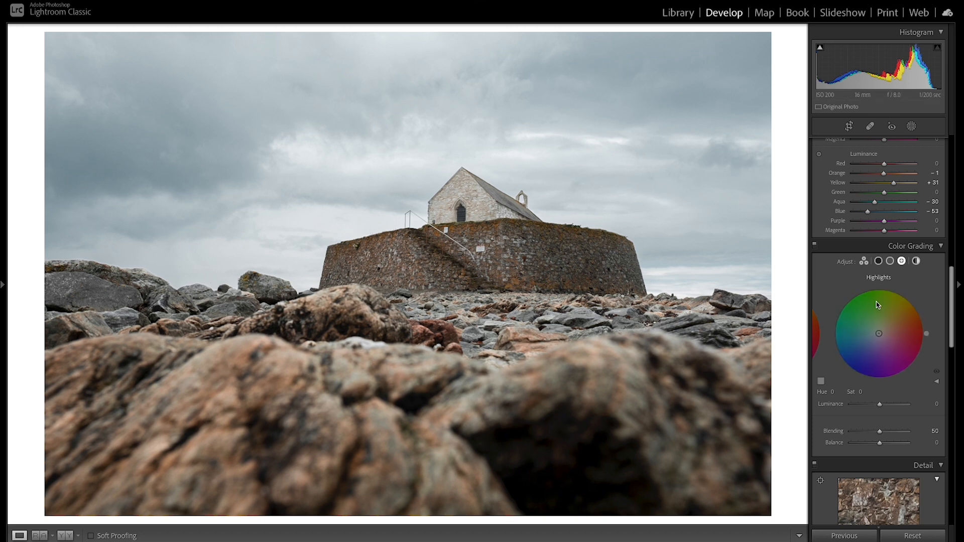
pyautogui.moveTo(892, 330); pyautogui.dragTo(856, 328)
pyautogui.click(836, 392)
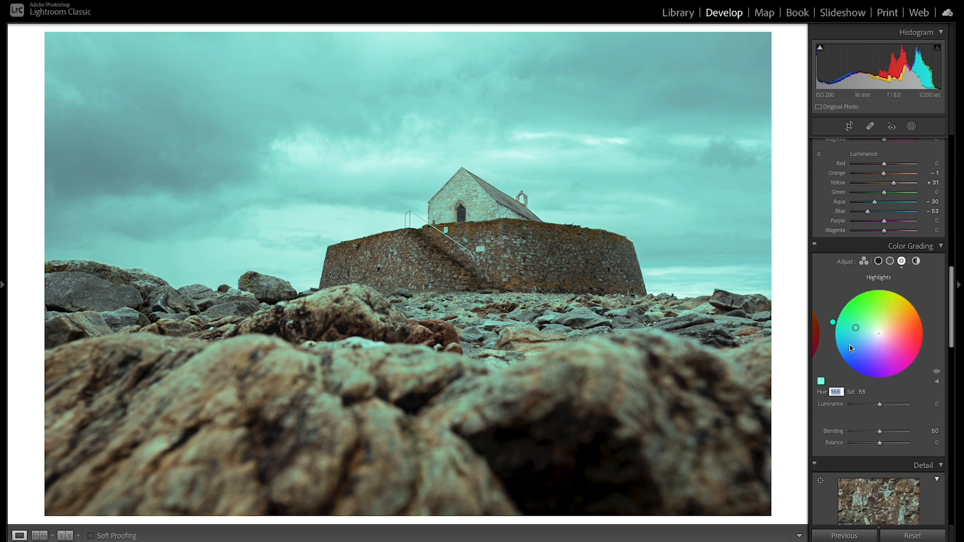
pyautogui.write('140')
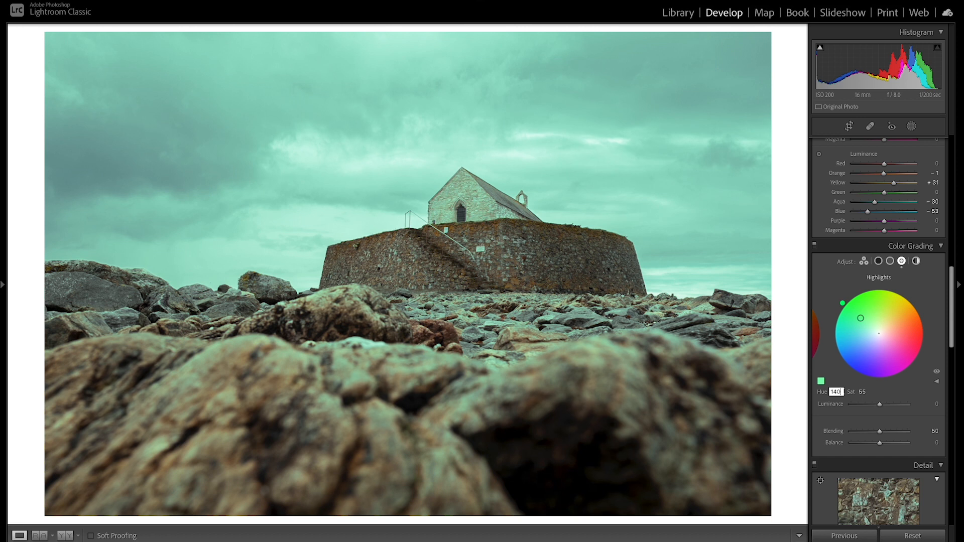
pyautogui.press('BackSpace')
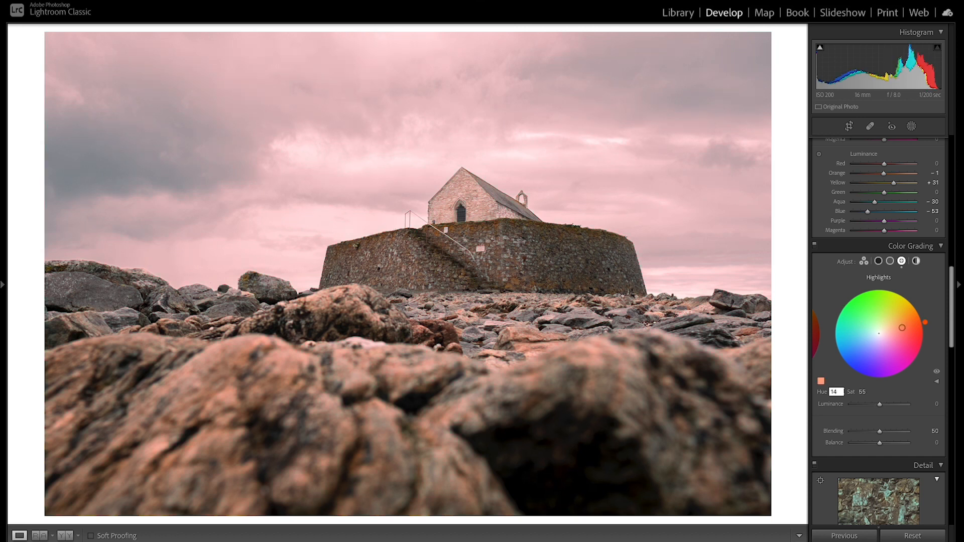
pyautogui.write('2')
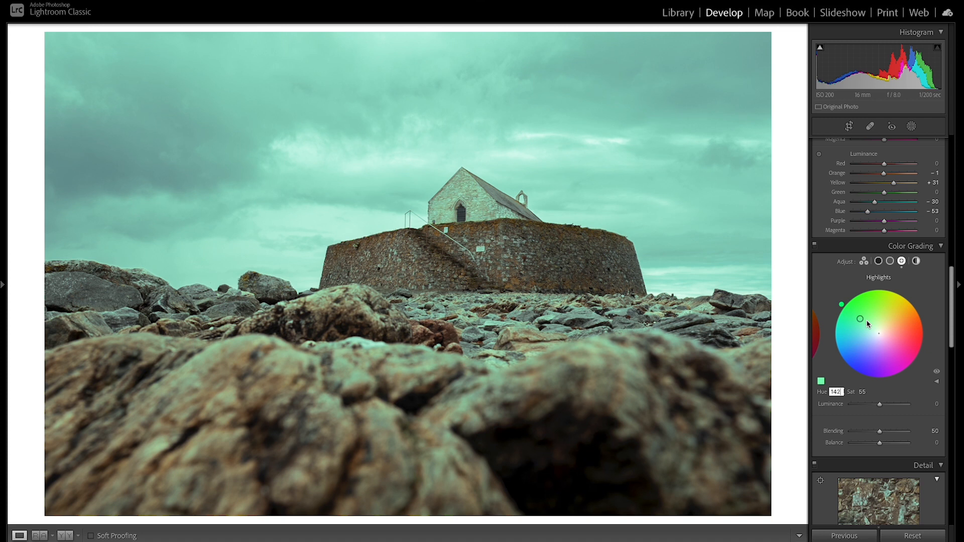
# Set the Color Grading saturation of the highlights to 4.
pyautogui.click(863, 392)
pyautogui.write('21')
pyautogui.press('Return')
pyautogui.moveTo(862, 392); pyautogui.dragTo(852, 393)
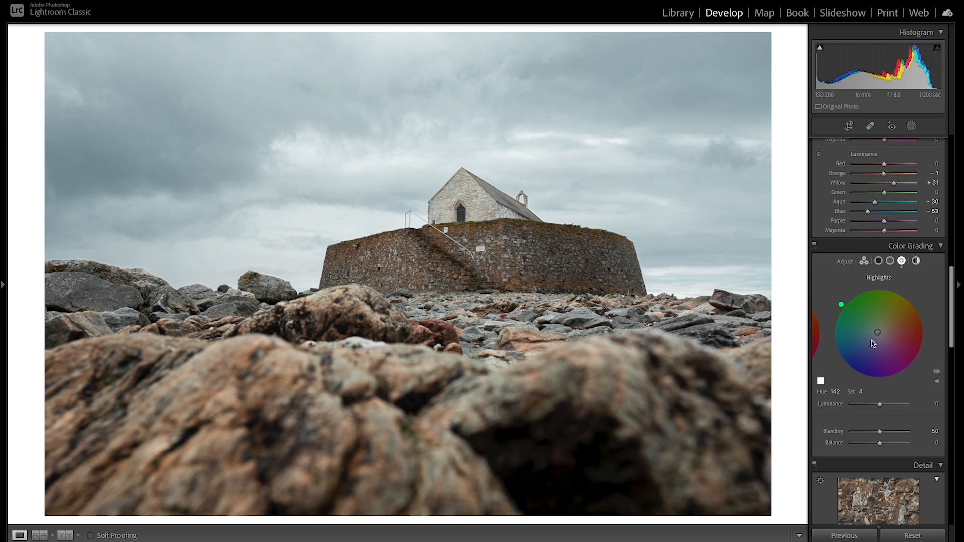
# Set the Color Grading shadows to hue 31 and saturation 30.
pyautogui.click(878, 261)
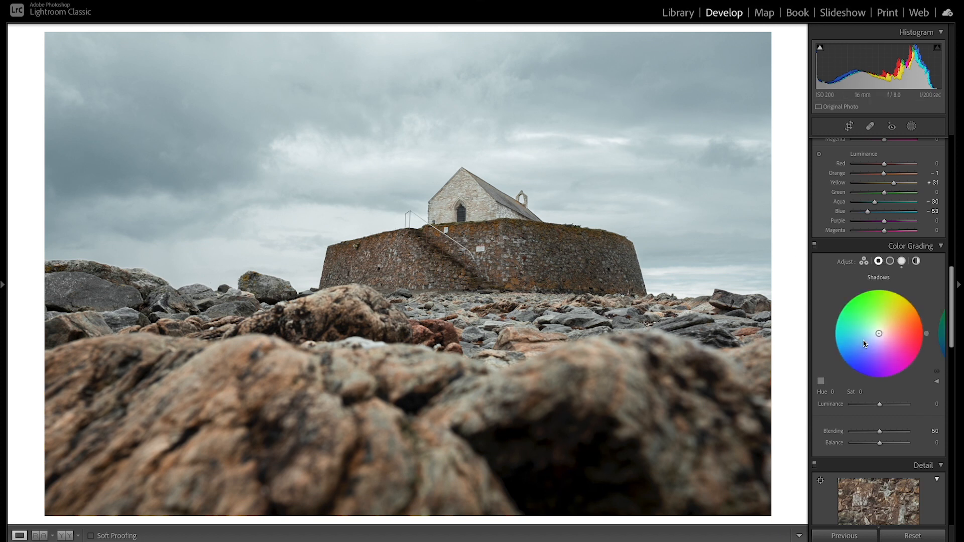
pyautogui.click(864, 261)
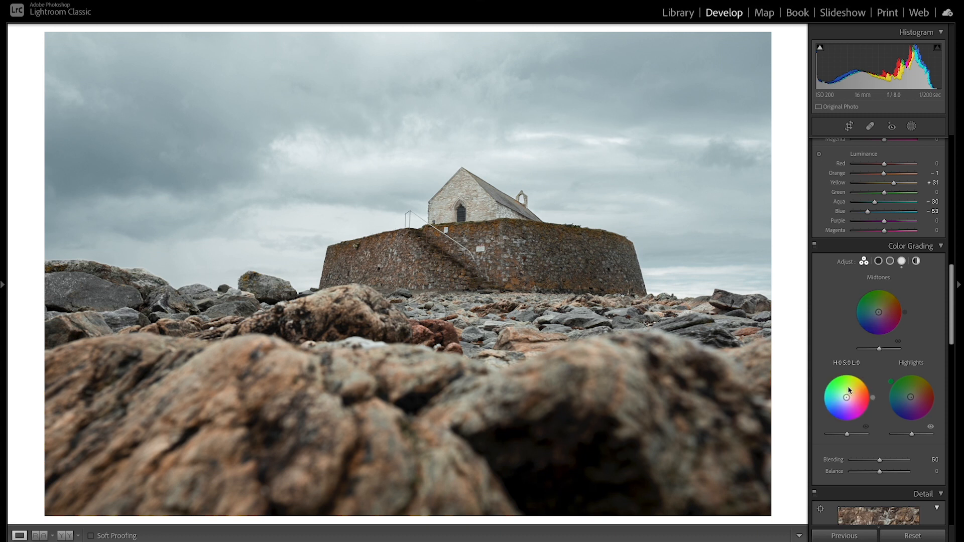
pyautogui.click(880, 261)
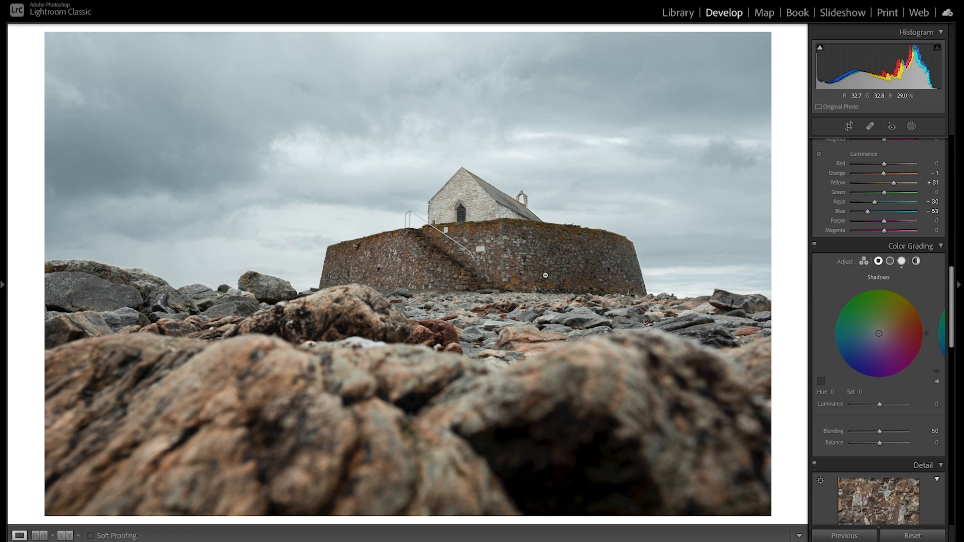
pyautogui.click(833, 392)
pyautogui.write('31')
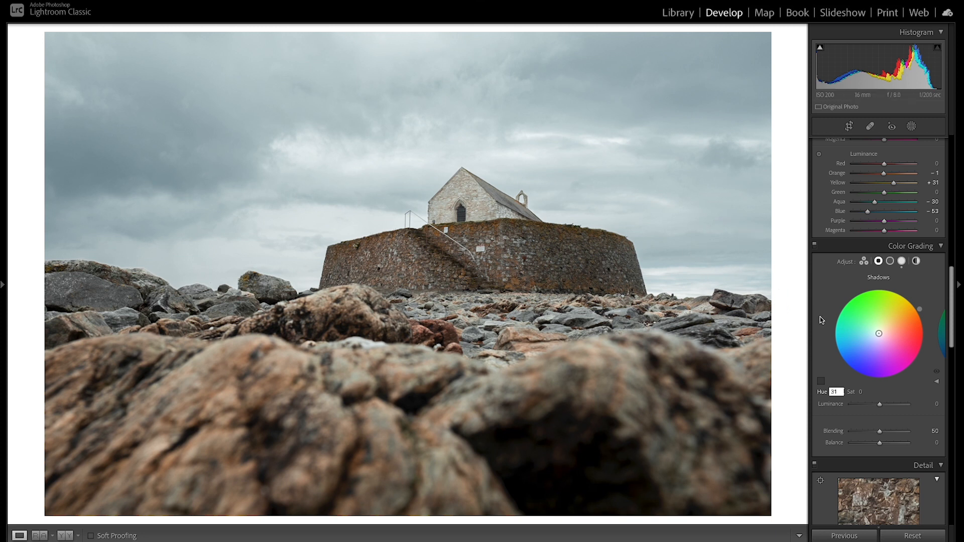
pyautogui.click(863, 393)
pyautogui.press('Up')
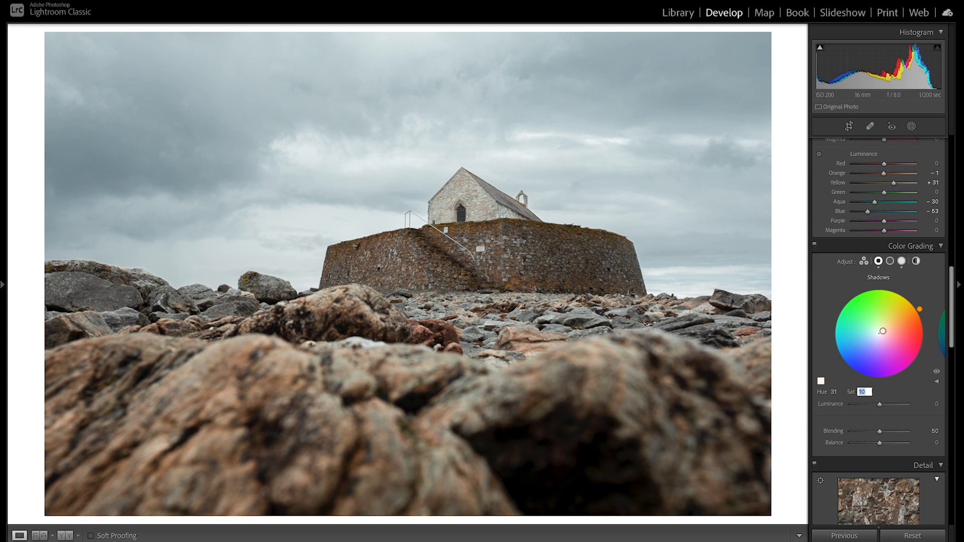
pyautogui.write('30')
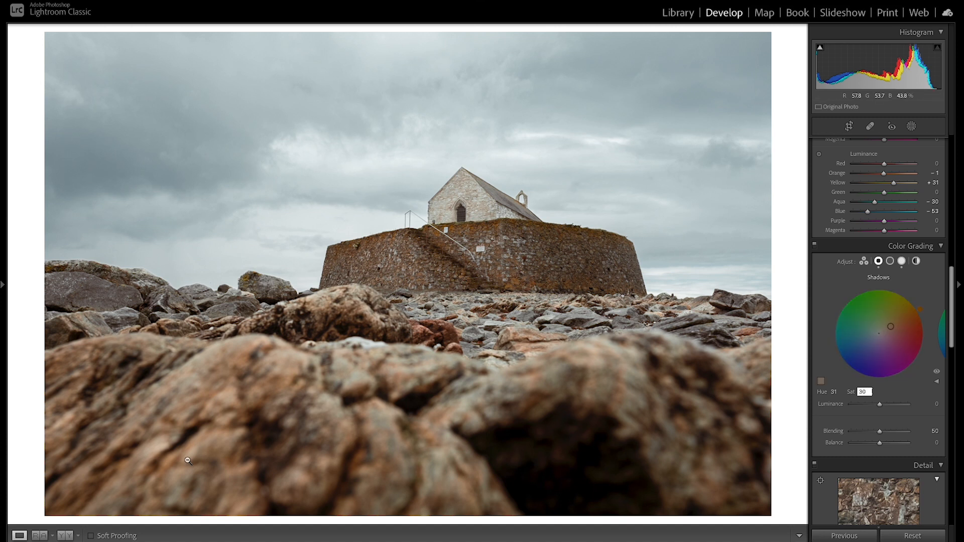
# Reduce the shadows' color grading saturation to 5 while comparing with the reference photo, and return to the single-photo view.
pyautogui.click(37, 534)
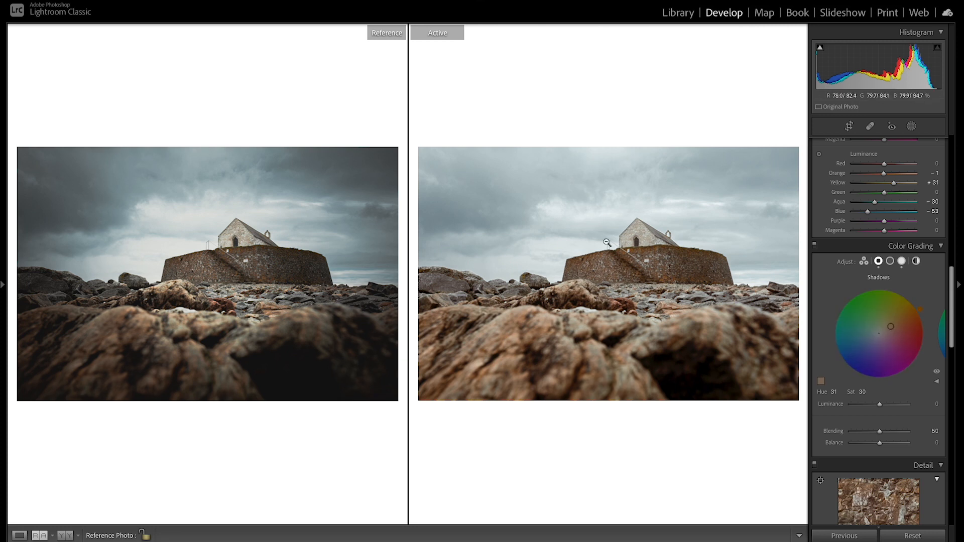
pyautogui.click(860, 392)
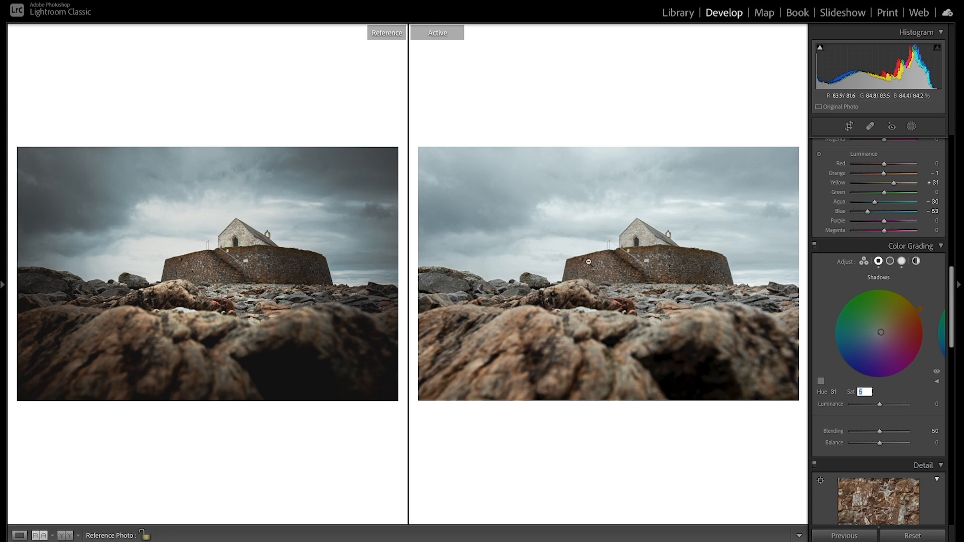
pyautogui.click(19, 536)
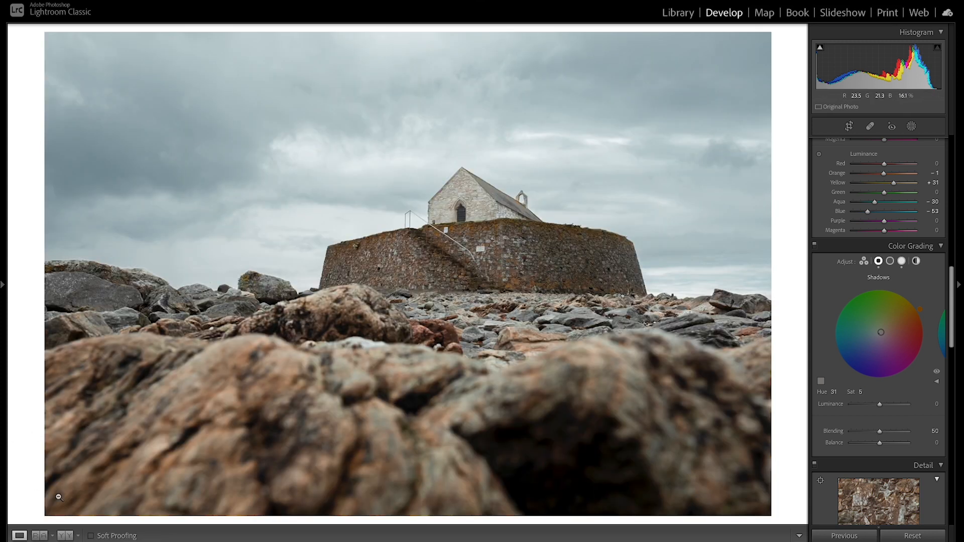
# Review the lens profile correction settings, including the chromatic aberration removal option.
pyautogui.scroll(-5, 940, 327)
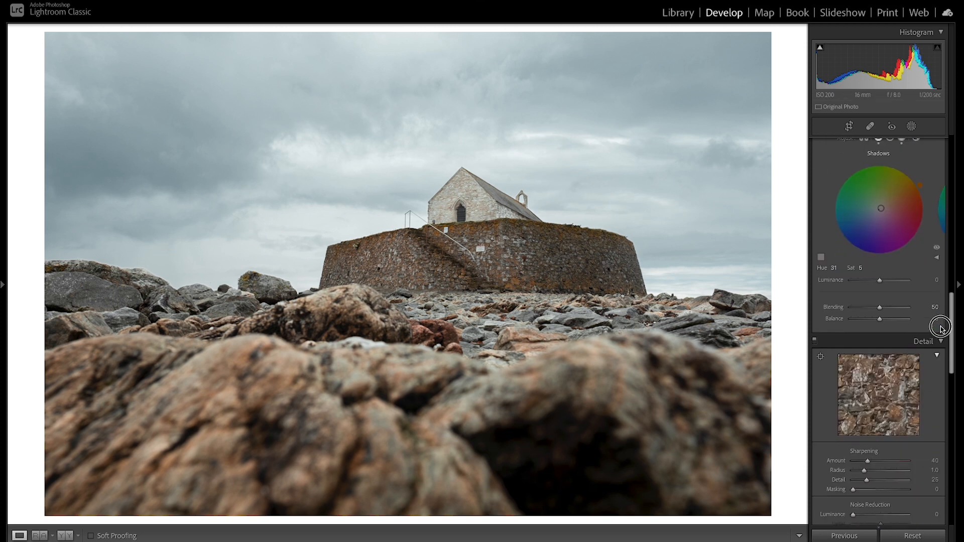
pyautogui.scroll(-2, 928, 347)
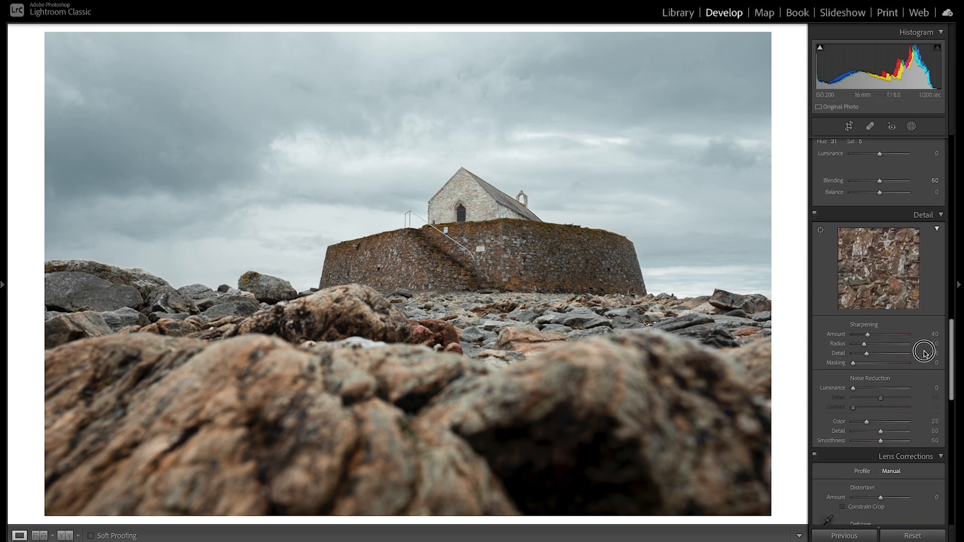
pyautogui.scroll(-1, 925, 353)
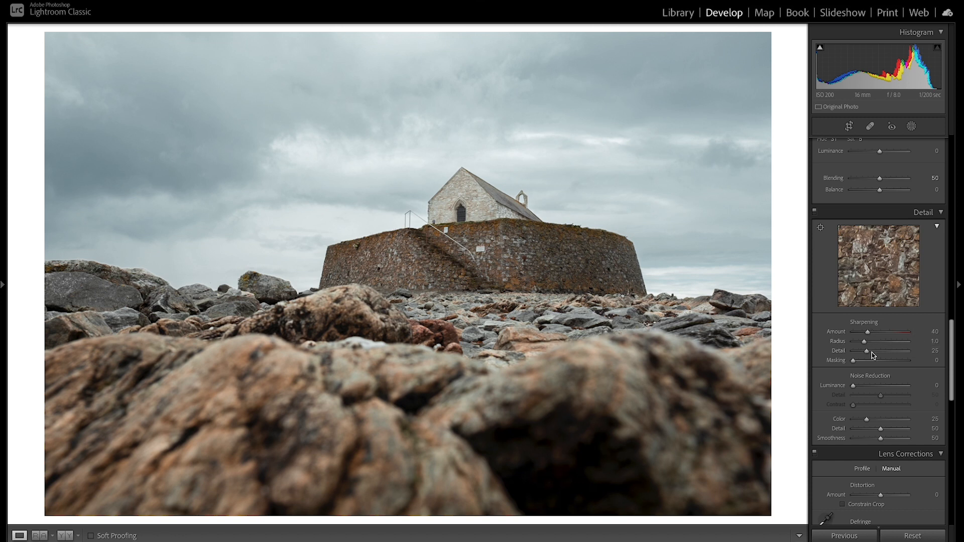
pyautogui.moveTo(950, 339); pyautogui.dragTo(923, 386)
pyautogui.scroll(-2, 921, 386)
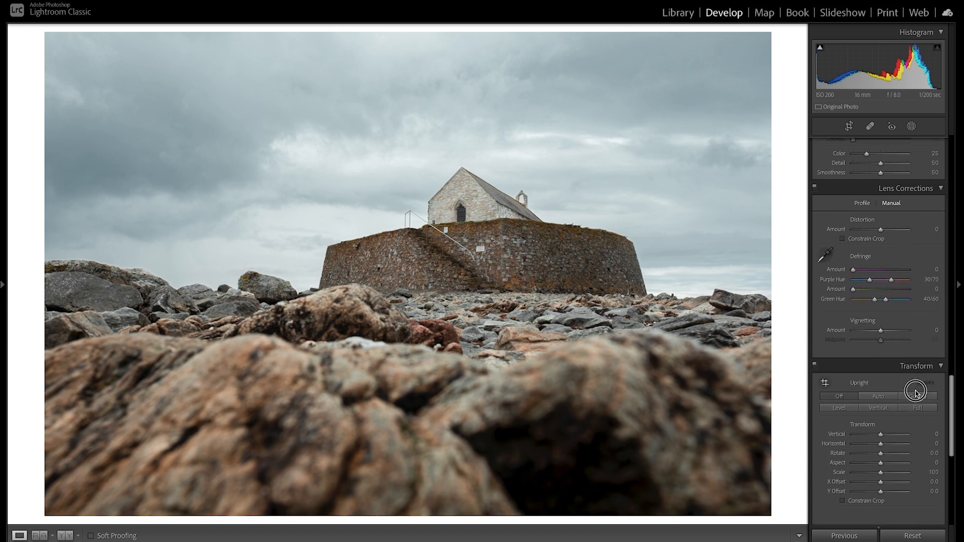
pyautogui.click(862, 203)
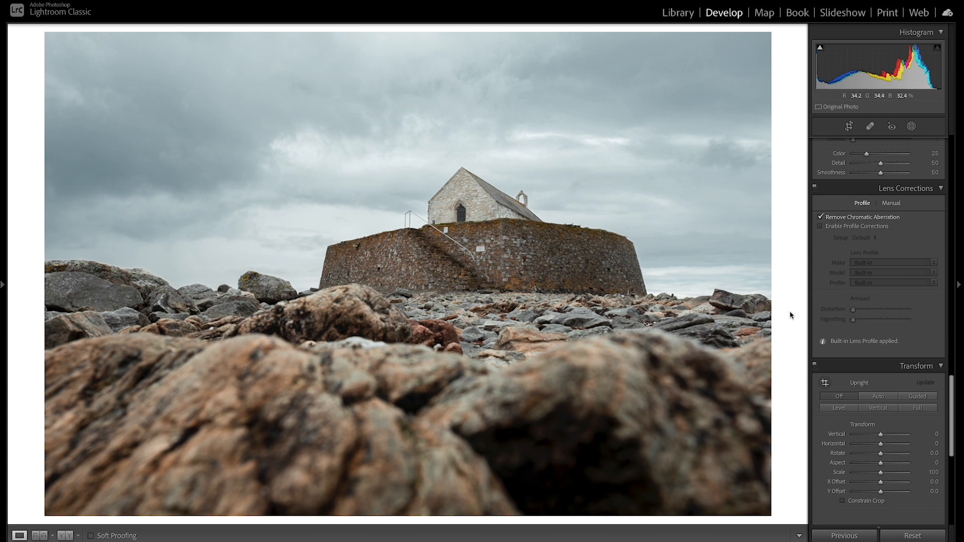
# Add a post-crop vignette with Highlight Priority style, amount -46 and midpoint 0.
pyautogui.scroll(-9, 951, 395)
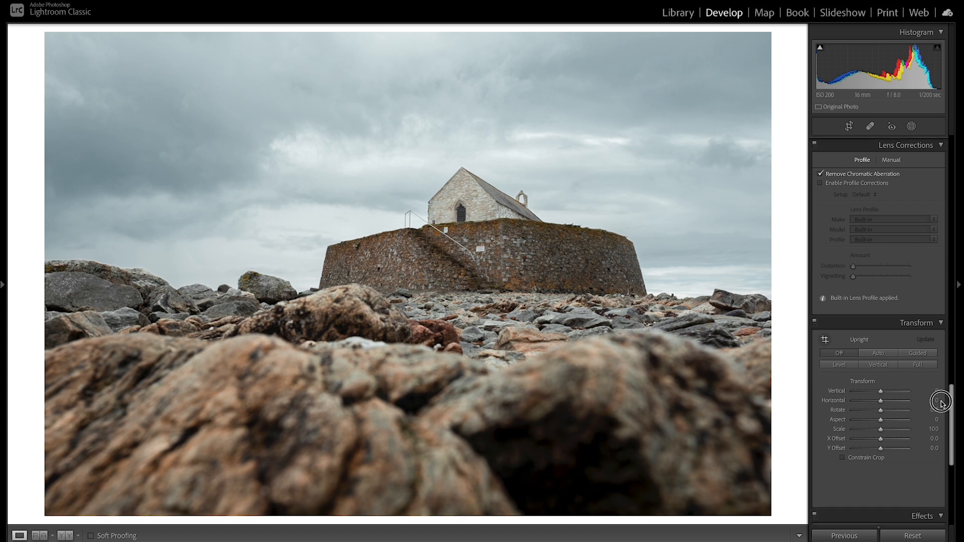
pyautogui.scroll(-2, 904, 455)
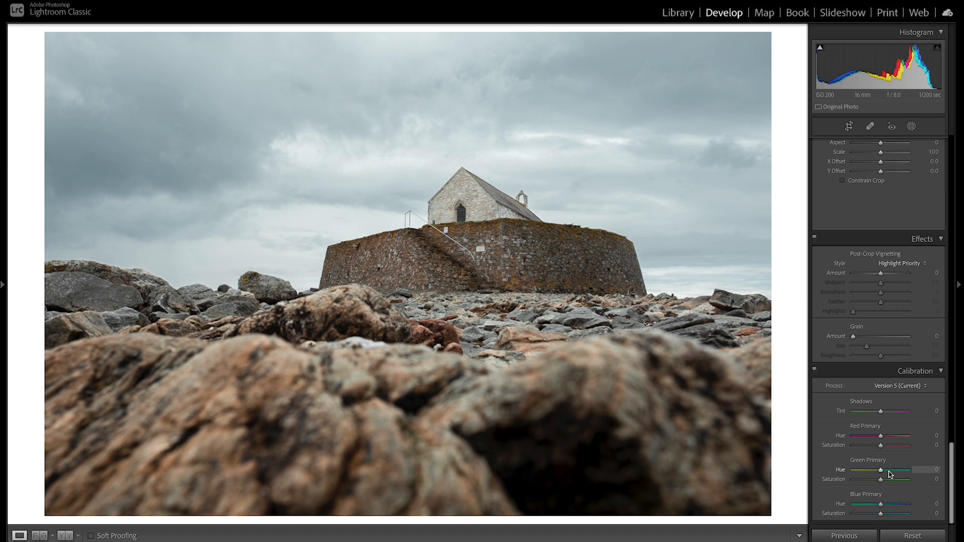
pyautogui.moveTo(881, 275)
pyautogui.mouseDown()
pyautogui.moveTo(859, 275)
pyautogui.moveTo(877, 277)
pyautogui.moveTo(868, 276)
pyautogui.mouseUp()
pyautogui.click(936, 275)
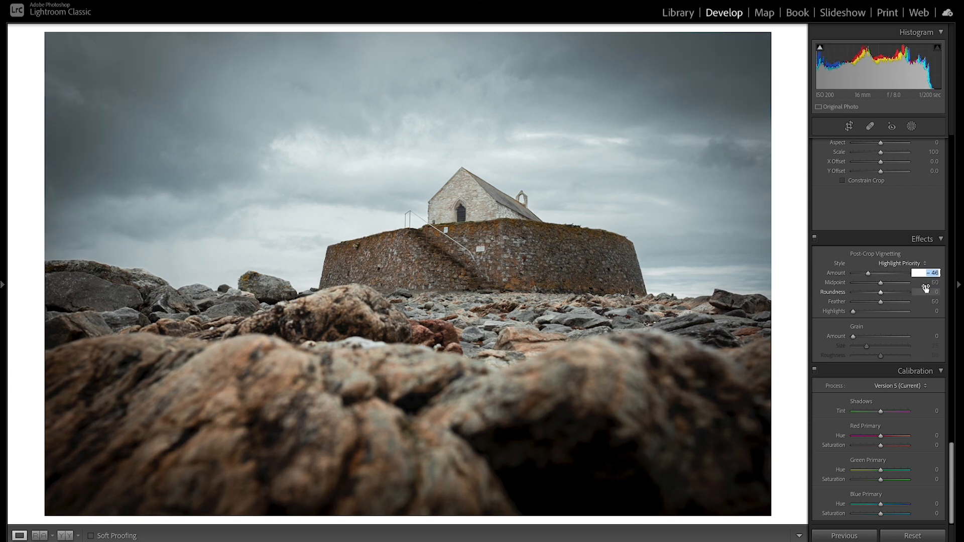
pyautogui.moveTo(880, 282)
pyautogui.mouseDown()
pyautogui.moveTo(839, 284)
pyautogui.moveTo(865, 284)
pyautogui.mouseUp()
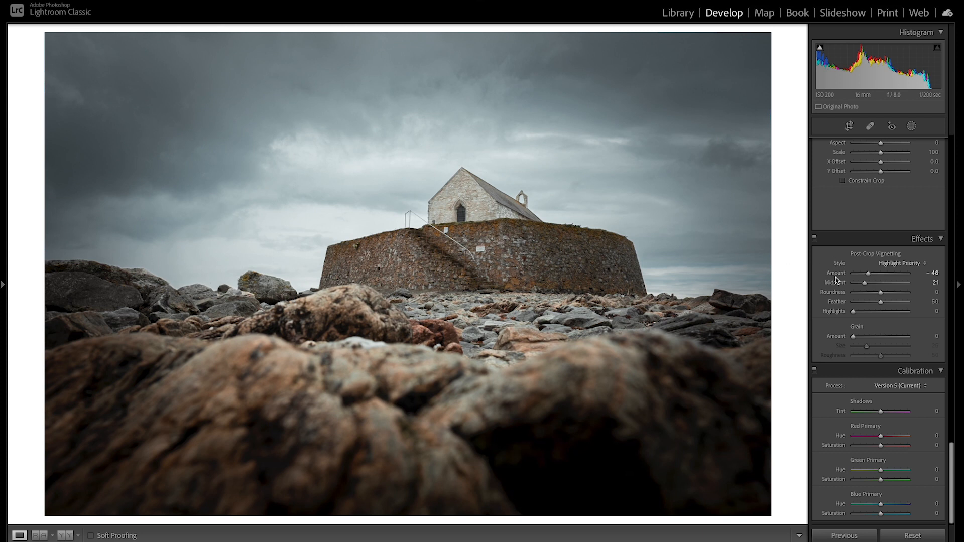
pyautogui.moveTo(865, 282); pyautogui.dragTo(825, 280)
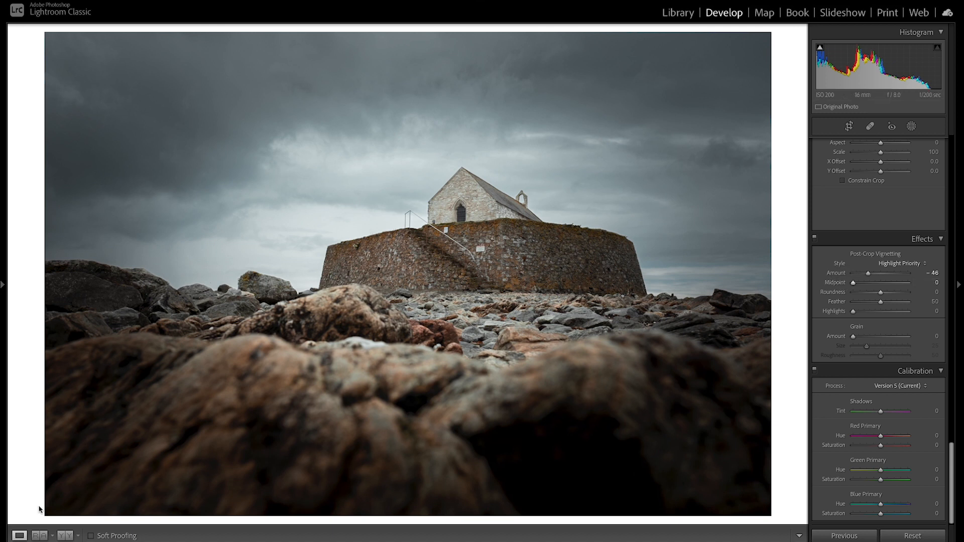
# Show the reference photo alongside and set the post-crop vignette's midpoint to 13, roundness to +49 and feather to 100.
pyautogui.click(40, 536)
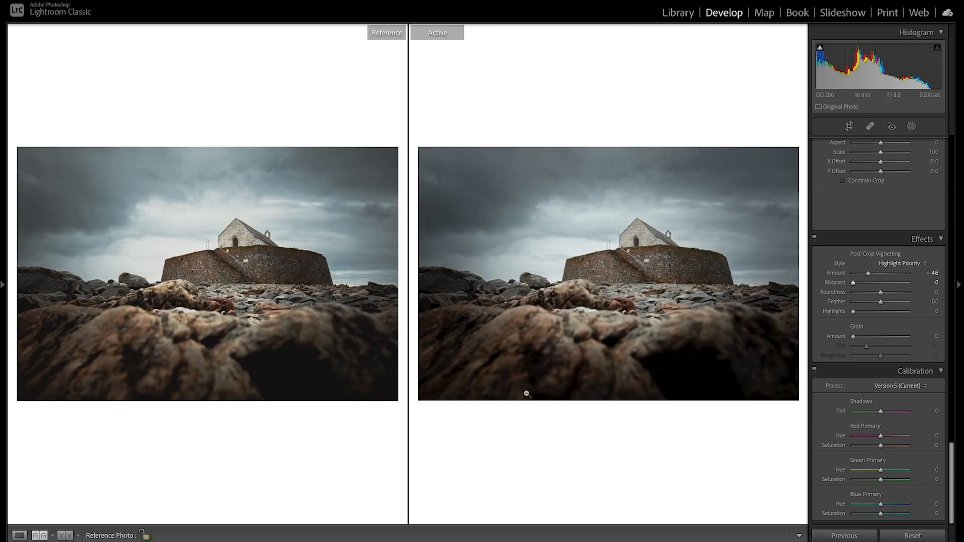
pyautogui.moveTo(854, 283); pyautogui.dragTo(862, 285)
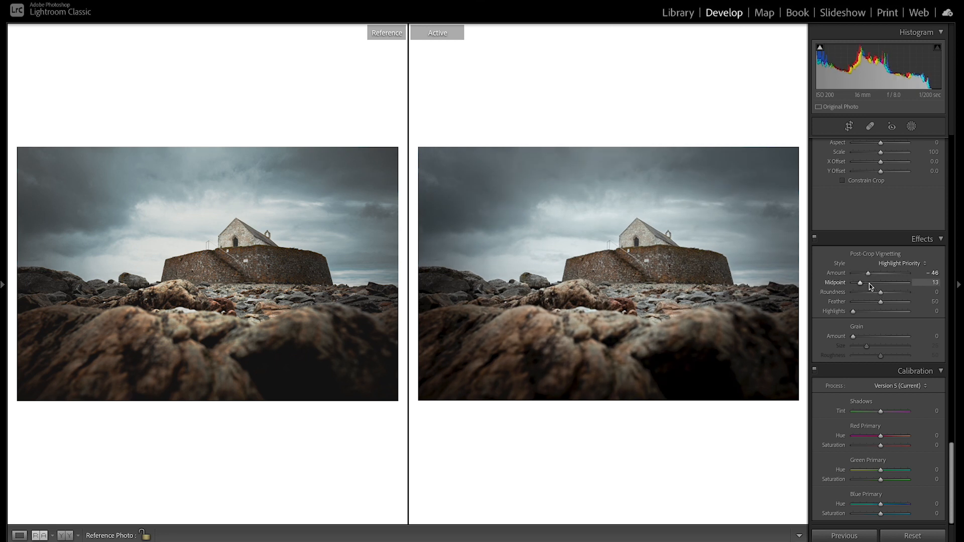
pyautogui.moveTo(882, 292)
pyautogui.mouseDown()
pyautogui.moveTo(905, 294)
pyautogui.moveTo(884, 290)
pyautogui.moveTo(897, 291)
pyautogui.mouseUp()
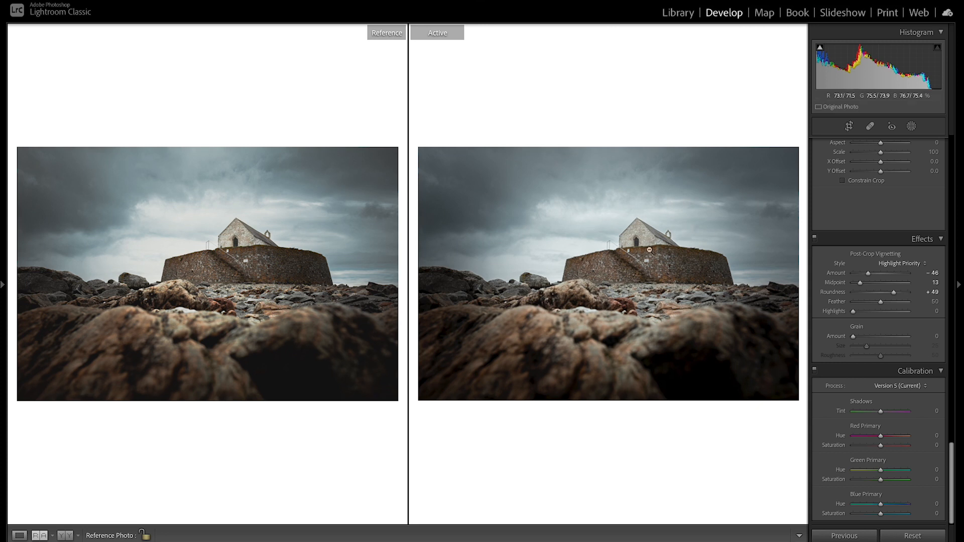
pyautogui.moveTo(881, 301); pyautogui.dragTo(921, 302)
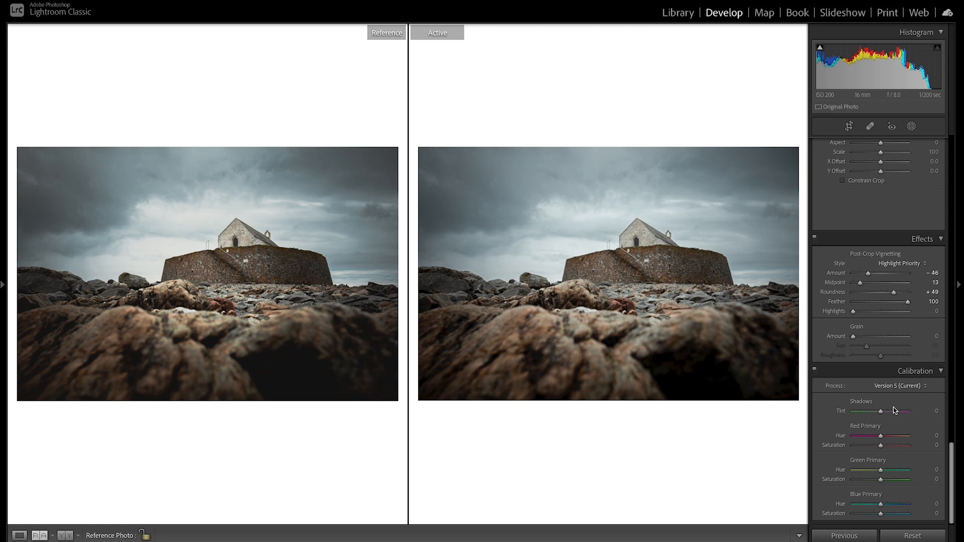
# Set the red primary hue in the camera calibration to -16.
pyautogui.moveTo(881, 436)
pyautogui.mouseDown()
pyautogui.moveTo(873, 431)
pyautogui.moveTo(885, 429)
pyautogui.mouseUp()
pyautogui.moveTo(876, 428)
pyautogui.mouseDown()
pyautogui.moveTo(864, 427)
pyautogui.moveTo(890, 428)
pyautogui.moveTo(849, 428)
pyautogui.moveTo(880, 421)
pyautogui.mouseUp()
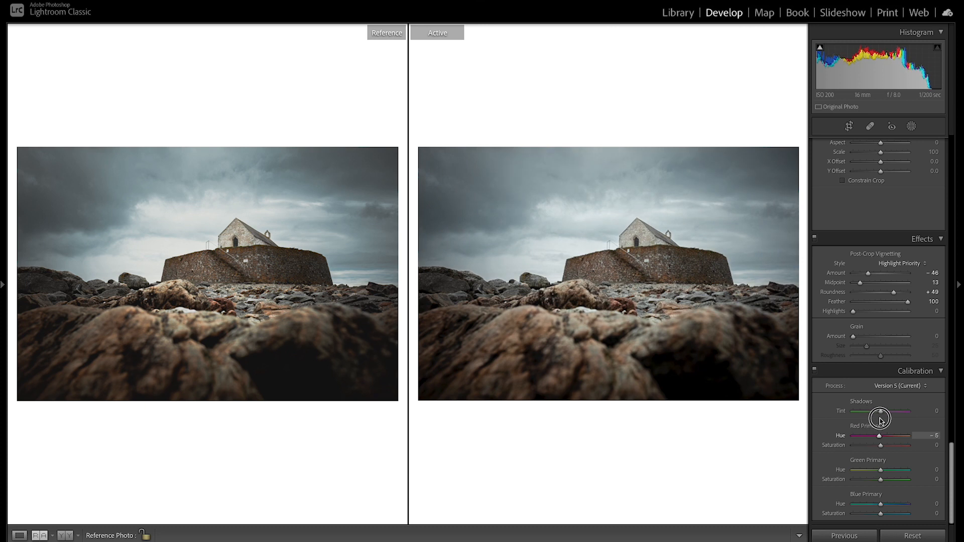
pyautogui.moveTo(880, 420); pyautogui.dragTo(877, 417)
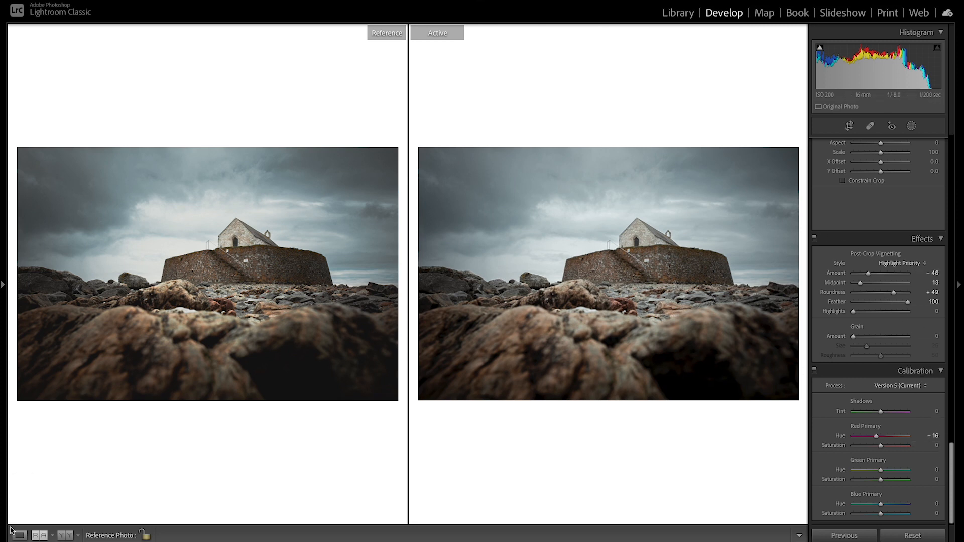
# View the photo alone, set the post-crop vignette's midpoint to 7 and roundness to +4, and return to the reference comparison.
pyautogui.click(24, 536)
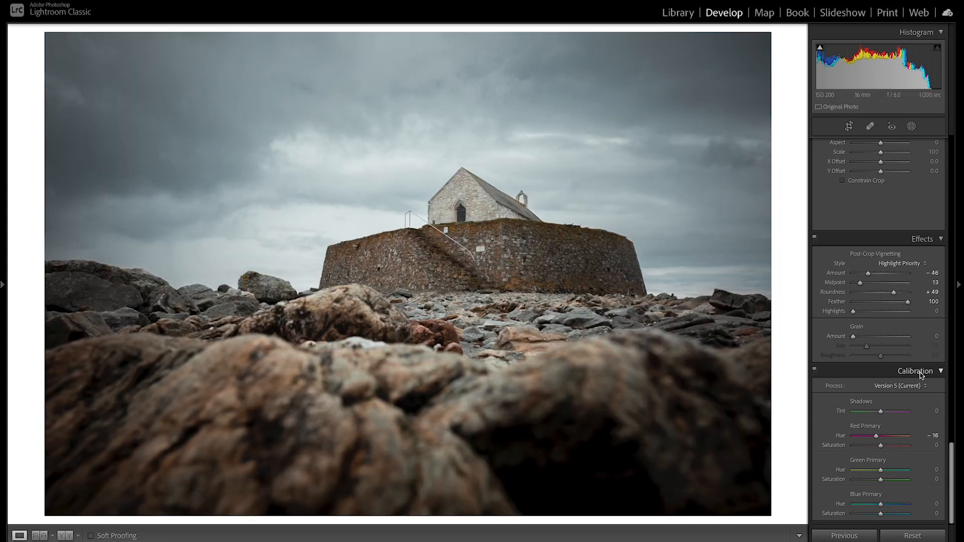
pyautogui.moveTo(949, 456); pyautogui.dragTo(949, 448)
pyautogui.moveTo(860, 307); pyautogui.dragTo(881, 315)
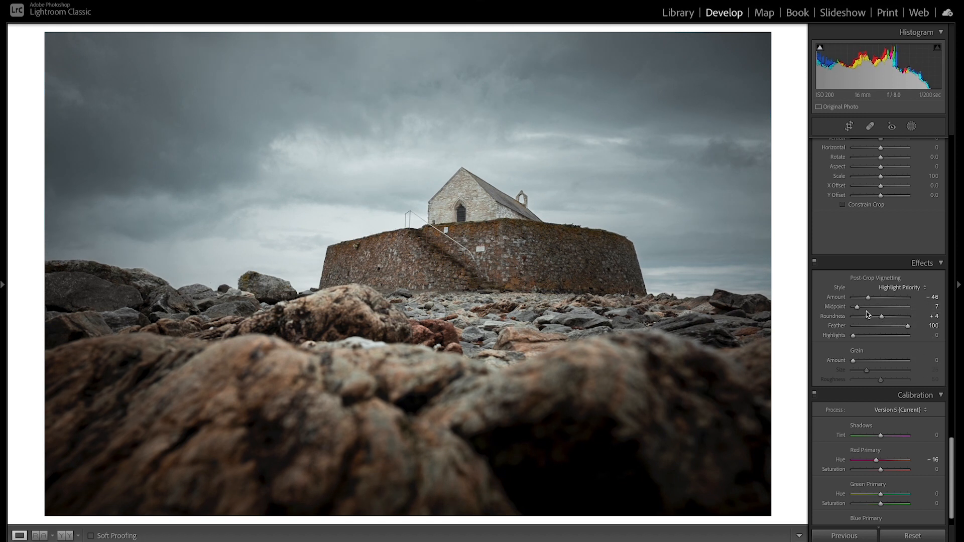
pyautogui.click(36, 536)
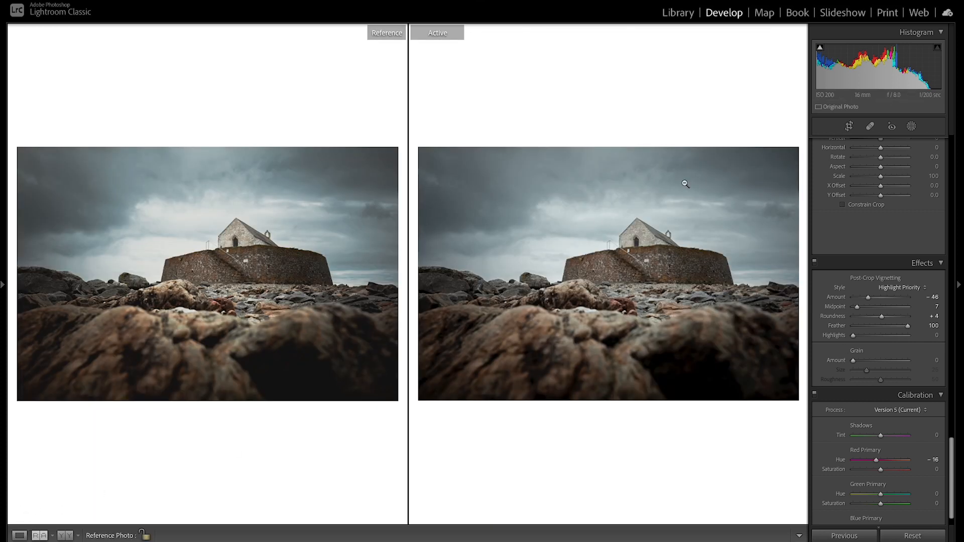
# Set the HSL aqua saturation to -31 and blue saturation to -21 after checking the shadow and midtone color grading.
pyautogui.moveTo(953, 453); pyautogui.dragTo(924, 257)
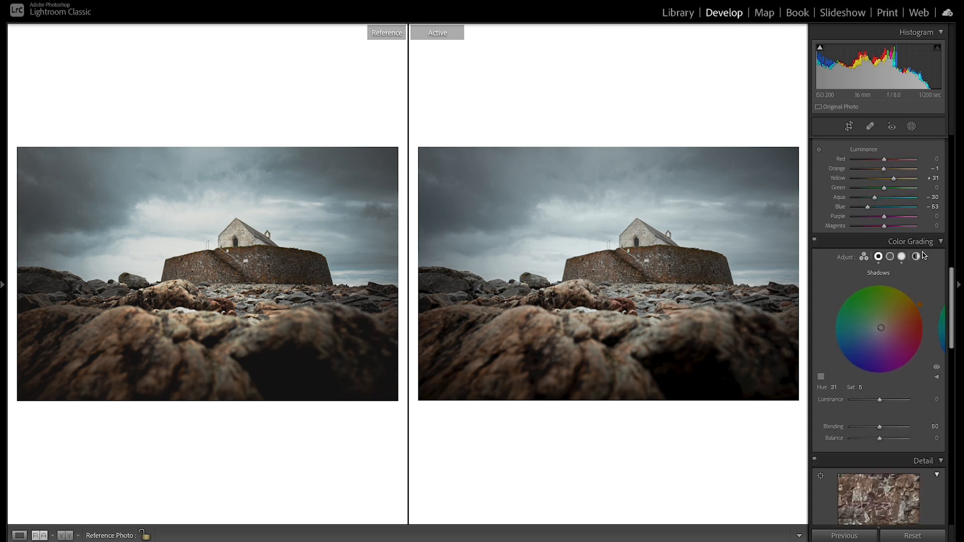
pyautogui.click(890, 257)
pyautogui.click(879, 257)
pyautogui.moveTo(954, 303); pyautogui.dragTo(947, 264)
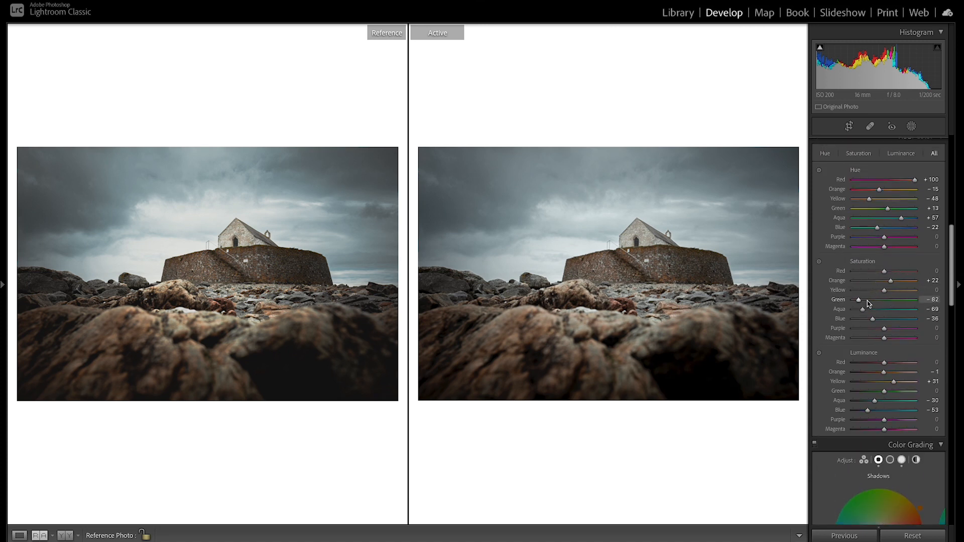
pyautogui.moveTo(863, 309); pyautogui.dragTo(883, 319)
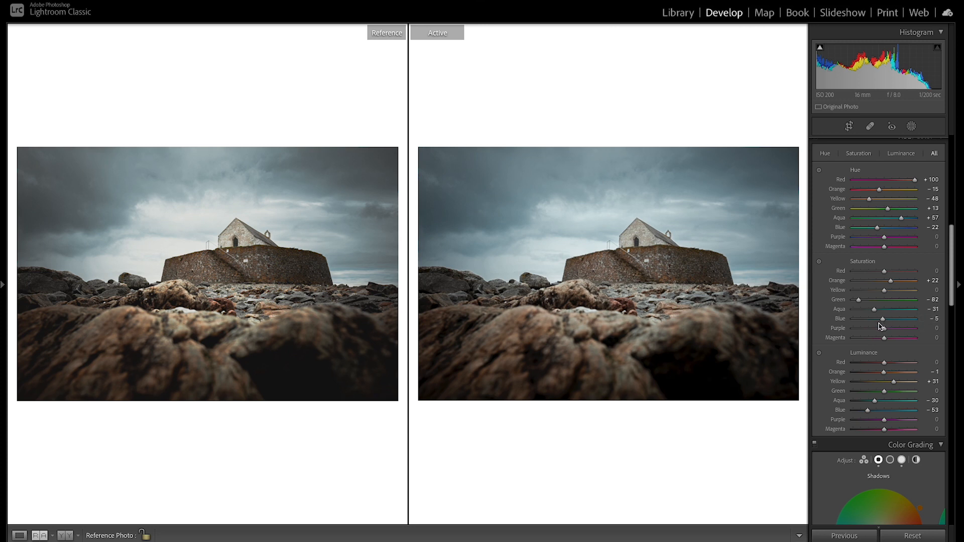
pyautogui.moveTo(883, 320); pyautogui.dragTo(877, 321)
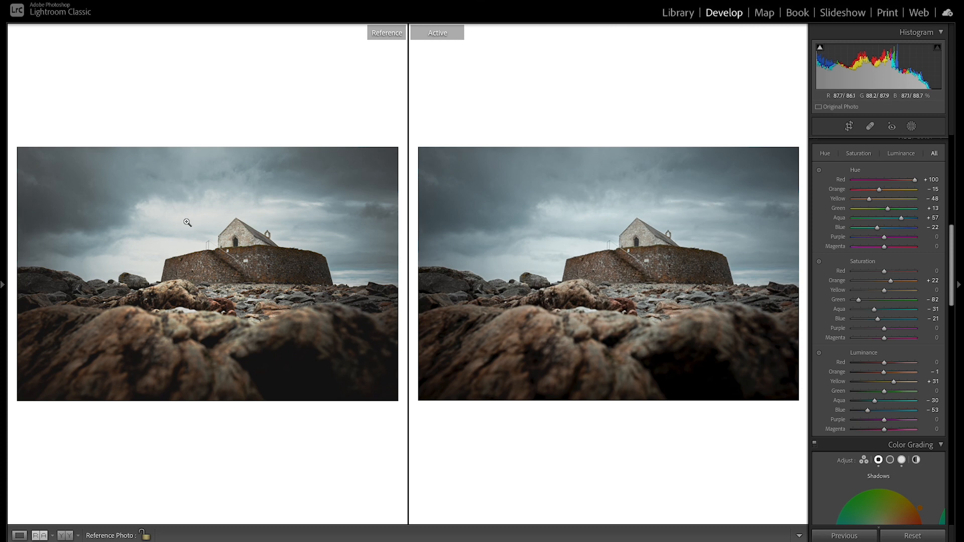
# Lower the blue tone curve's white point to output 253 and set the whites to -4.
pyautogui.moveTo(949, 284); pyautogui.dragTo(952, 201)
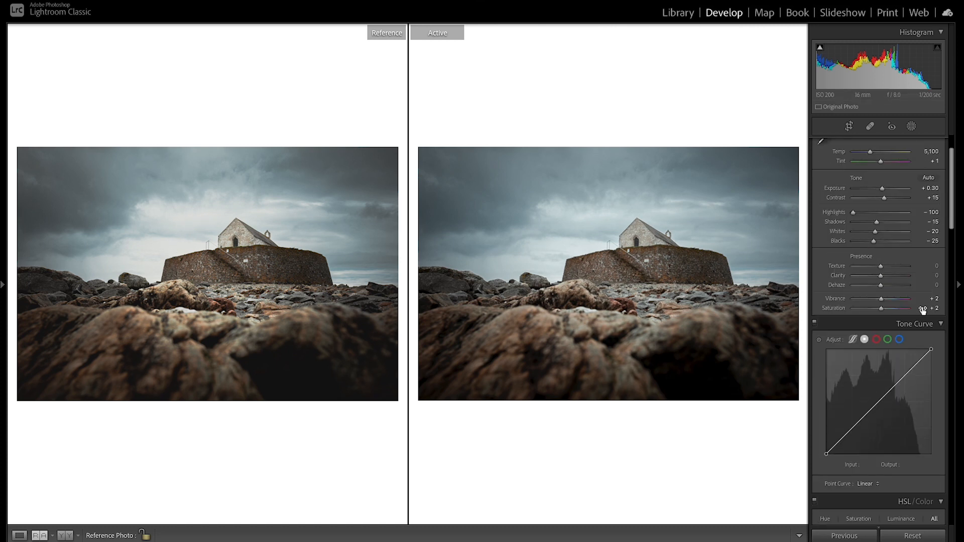
pyautogui.click(899, 340)
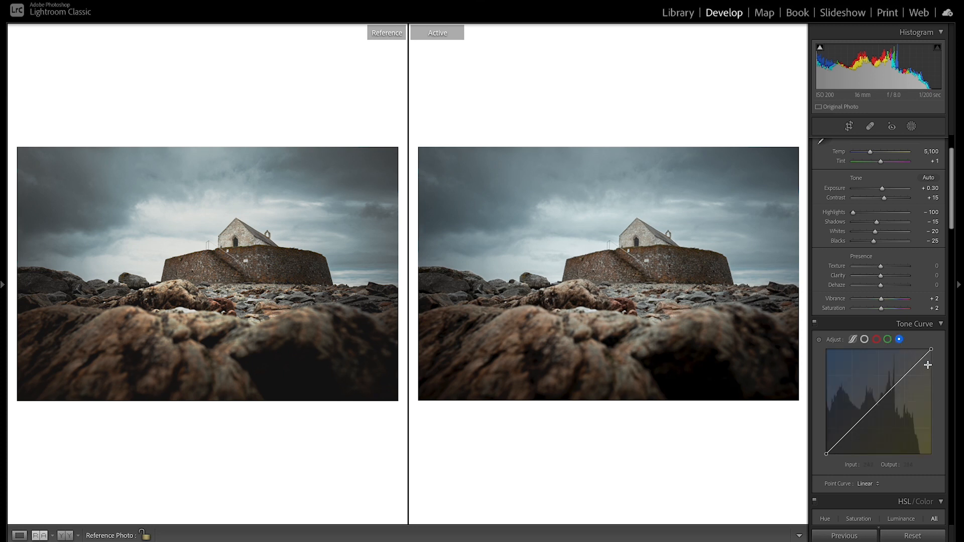
pyautogui.moveTo(930, 351); pyautogui.dragTo(930, 358)
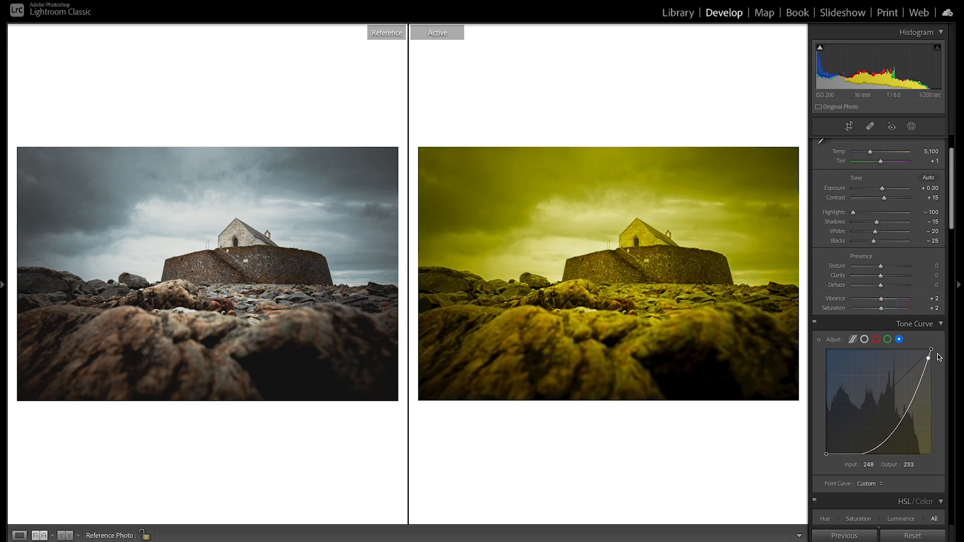
pyautogui.hotkey('ctrl', 'z')
pyautogui.moveTo(933, 353); pyautogui.dragTo(939, 352)
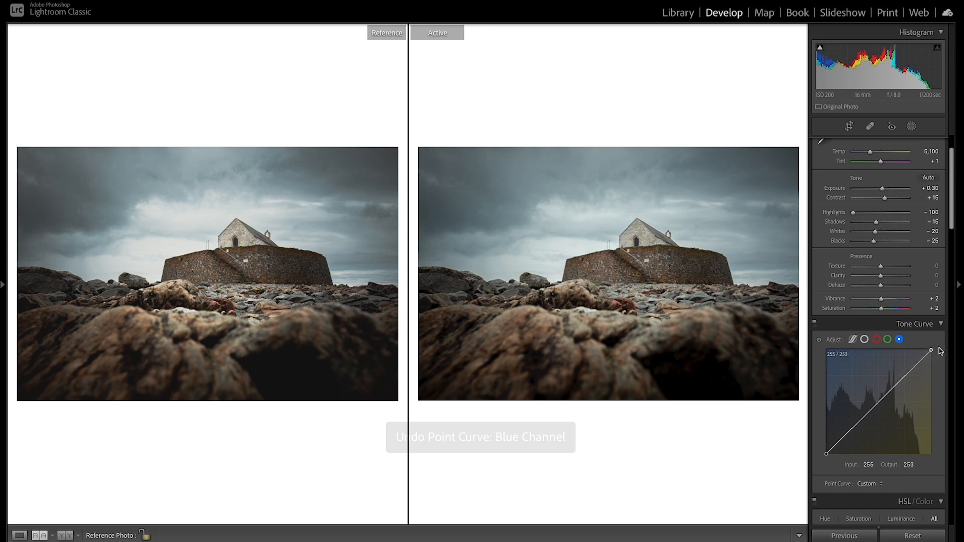
pyautogui.moveTo(878, 234); pyautogui.dragTo(883, 235)
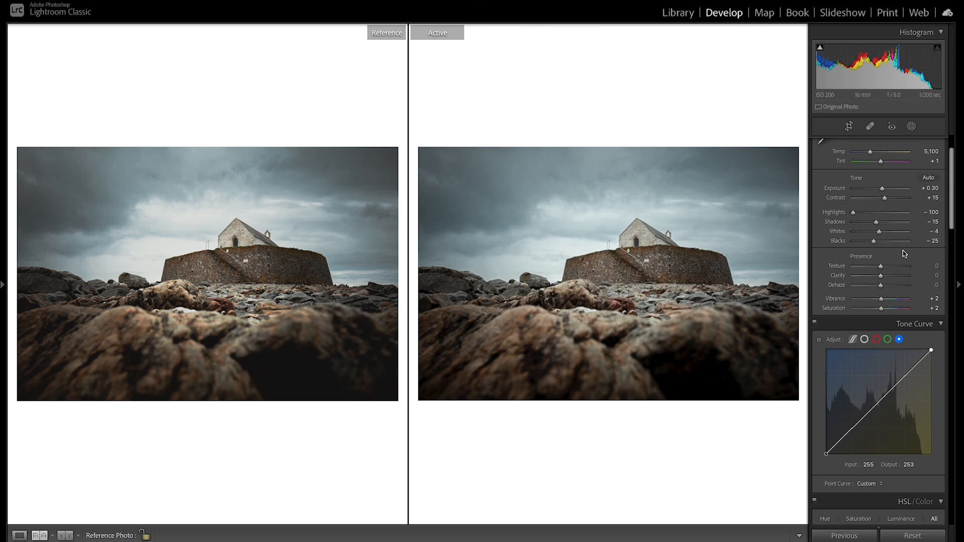
# Anchor the main point curve at the midtones and shadows, including input 62, output 60, and lift its black point to output 23.
pyautogui.scroll(-3, 953, 230)
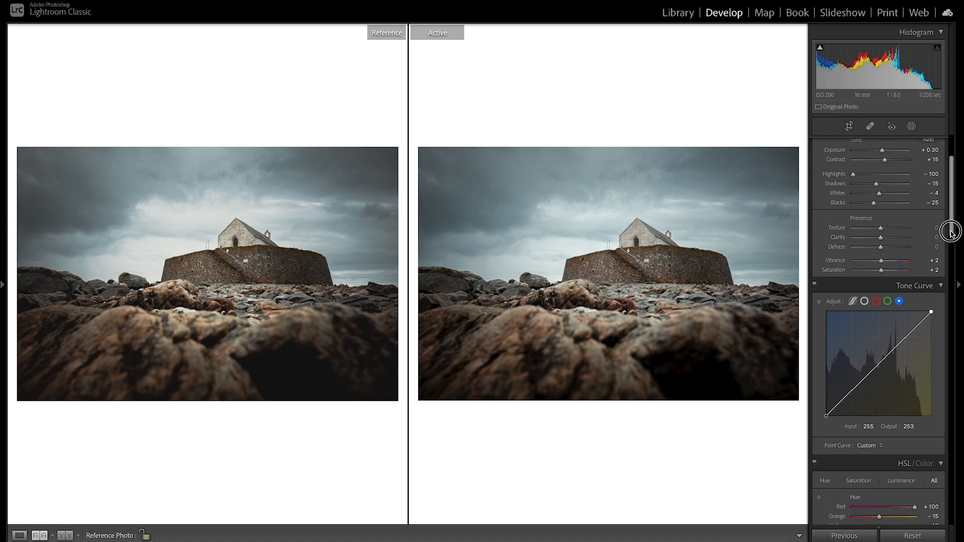
pyautogui.click(864, 295)
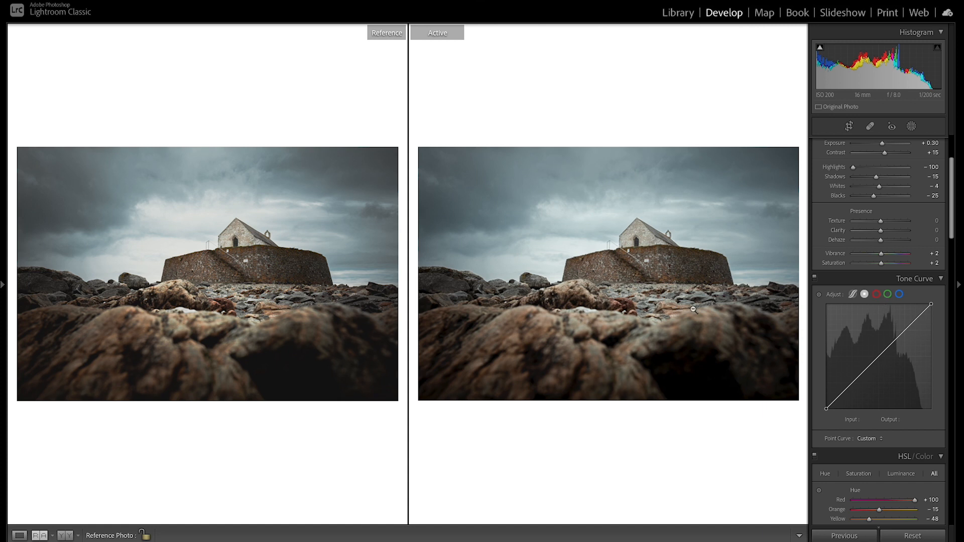
pyautogui.click(878, 357)
pyautogui.click(852, 385)
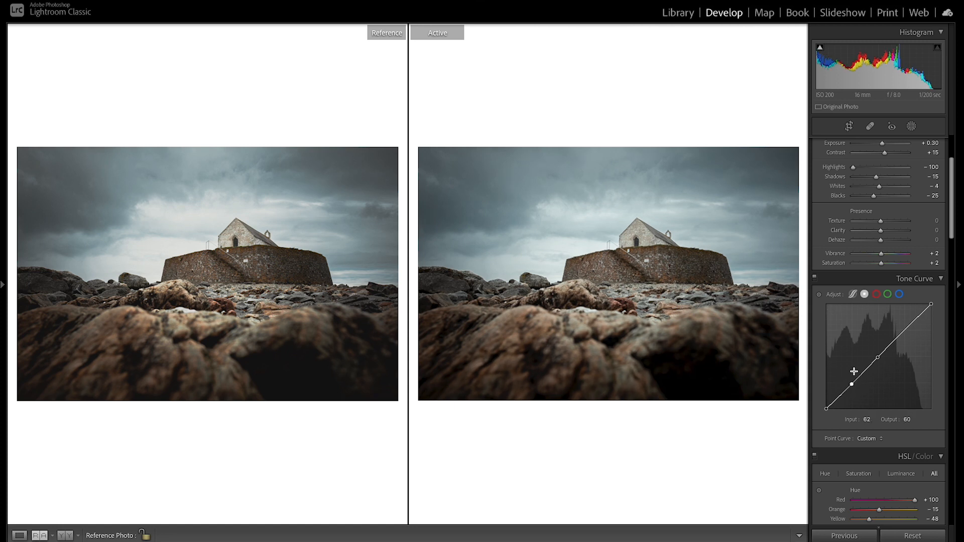
pyautogui.click(841, 397)
pyautogui.moveTo(827, 408); pyautogui.dragTo(824, 401)
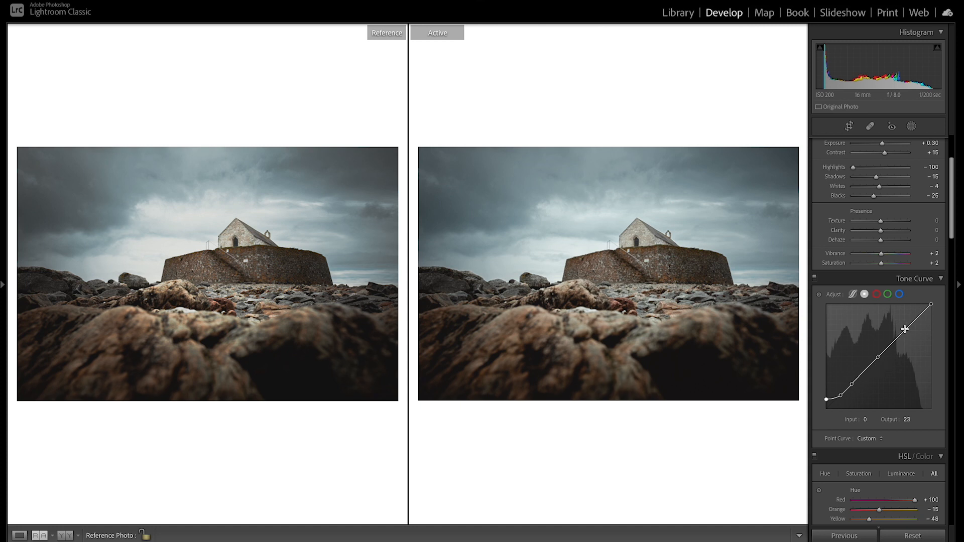
# Raise the main curve's highlights to input 188, output 196, add a point above it, and move the white point to input 251, output 238.
pyautogui.moveTo(905, 331); pyautogui.dragTo(904, 329)
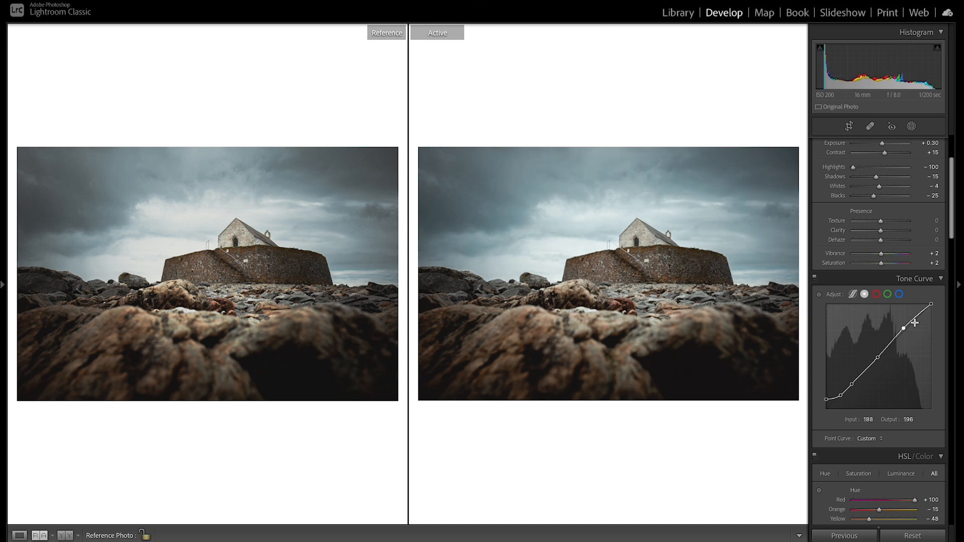
pyautogui.moveTo(915, 318); pyautogui.dragTo(931, 311)
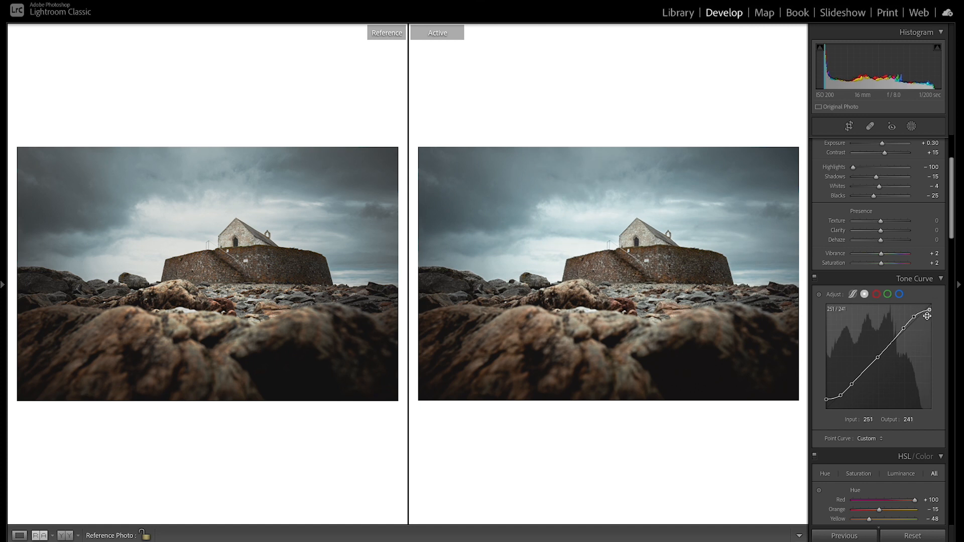
pyautogui.click(916, 317)
pyautogui.moveTo(930, 310); pyautogui.dragTo(930, 311)
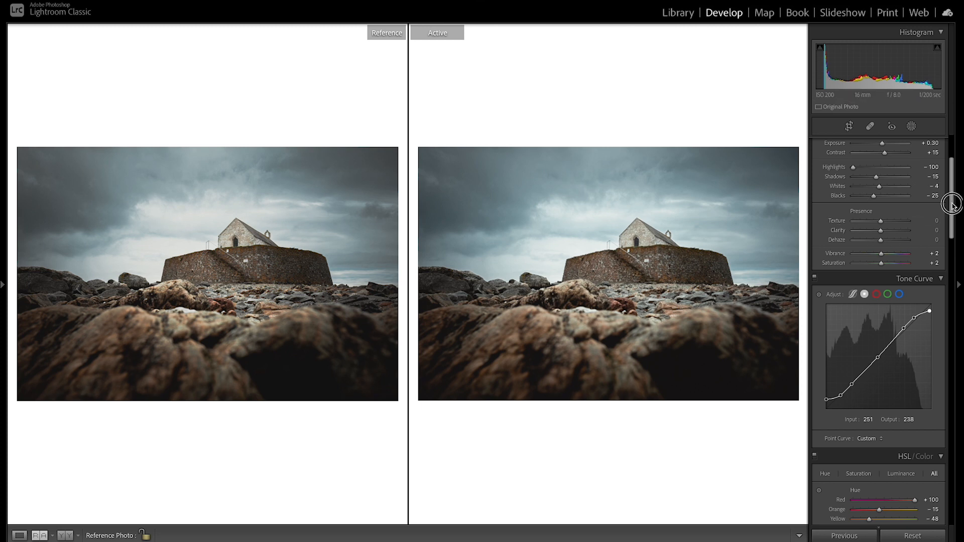
# Set the temperature to 5,113, anchor the blue curve in the highlights and move its white point to input 246, output 239.
pyautogui.scroll(3, 947, 206)
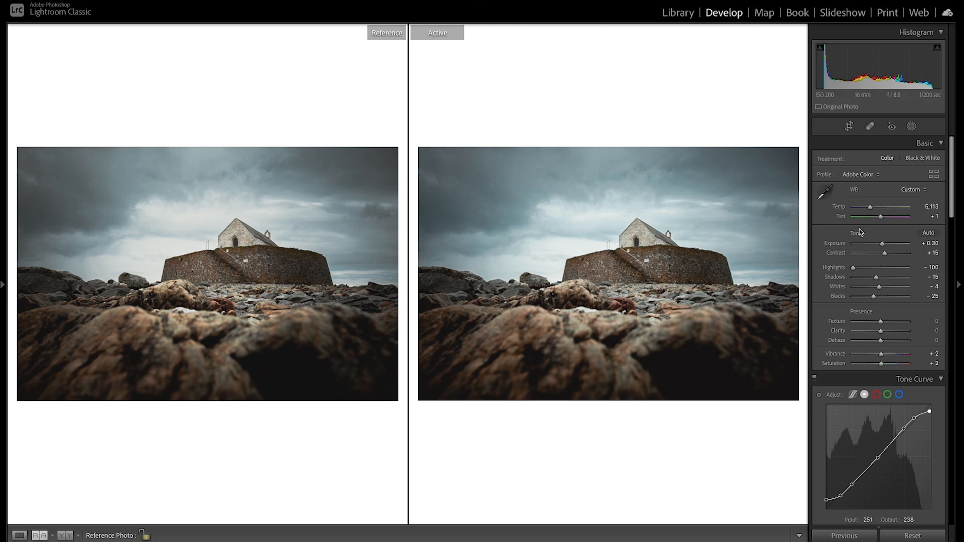
pyautogui.click(932, 206)
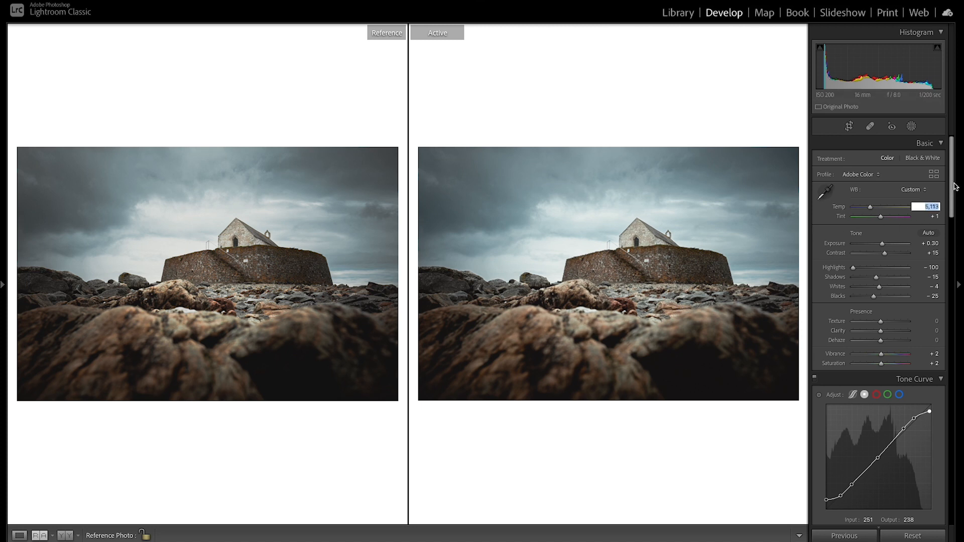
pyautogui.click(900, 395)
pyautogui.moveTo(954, 211); pyautogui.dragTo(953, 218)
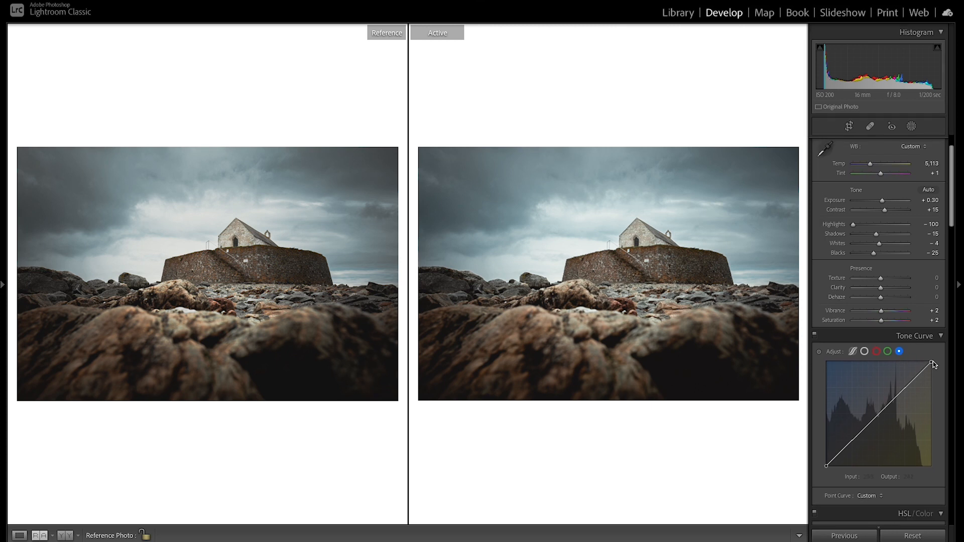
pyautogui.moveTo(931, 364); pyautogui.dragTo(930, 363)
pyautogui.click(905, 387)
pyautogui.moveTo(931, 360); pyautogui.dragTo(931, 364)
pyautogui.moveTo(931, 365); pyautogui.dragTo(928, 368)
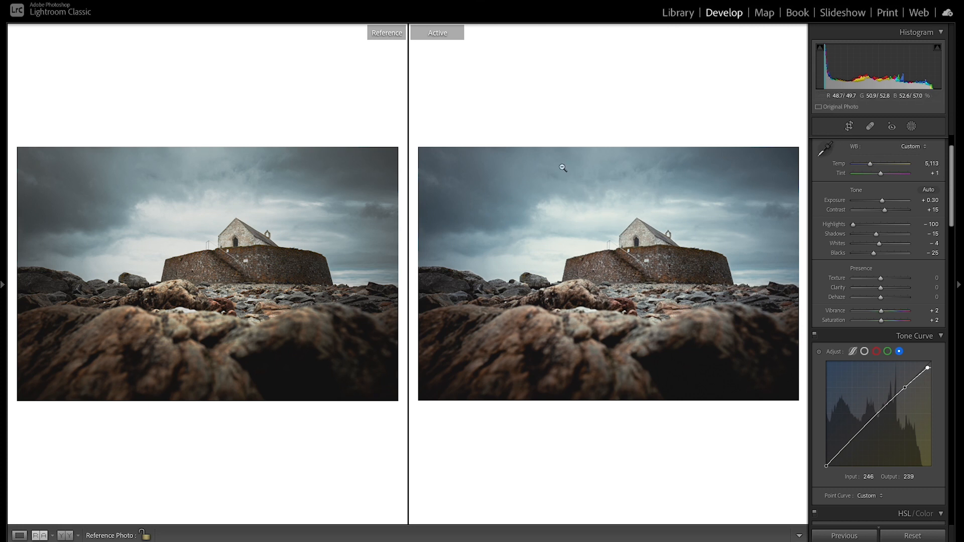
# Set the HSL blue hue to -42, aqua saturation to -59 and blue saturation to -49.
pyautogui.moveTo(952, 220); pyautogui.dragTo(934, 280)
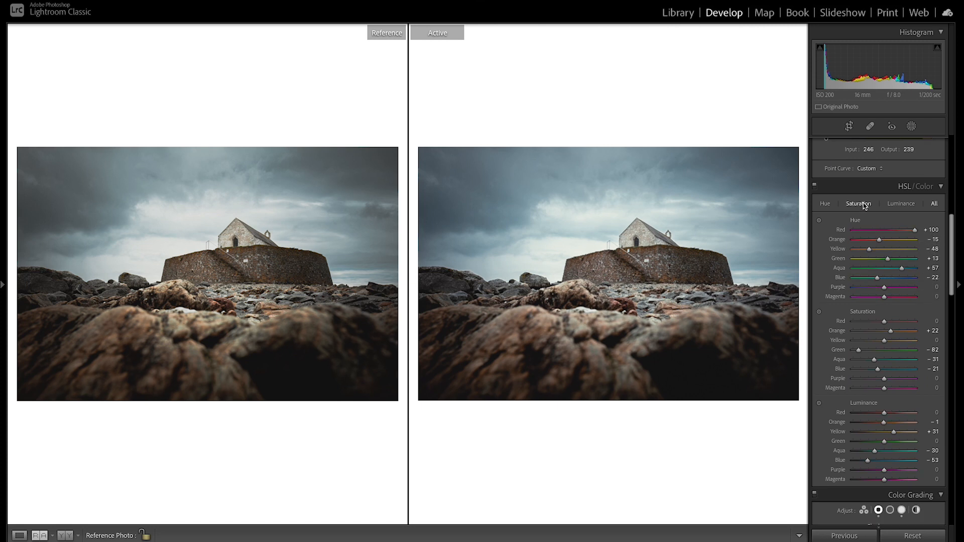
pyautogui.click(863, 206)
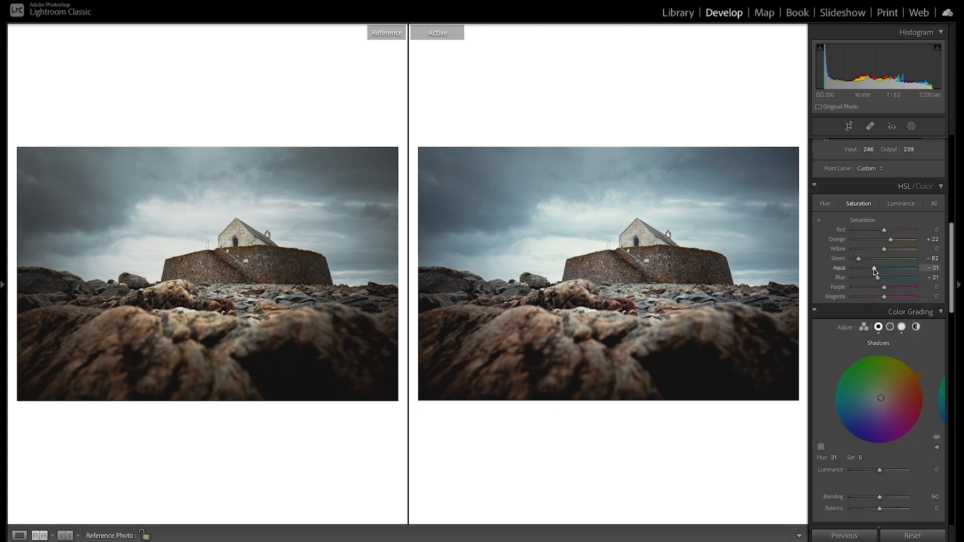
pyautogui.moveTo(876, 277); pyautogui.dragTo(871, 269)
pyautogui.moveTo(871, 269); pyautogui.dragTo(868, 267)
pyautogui.click(828, 206)
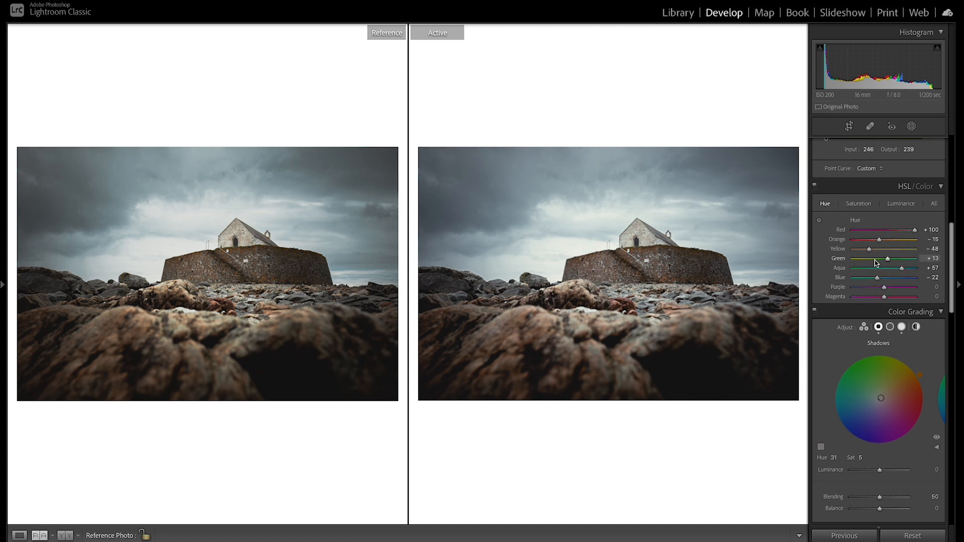
pyautogui.moveTo(877, 279); pyautogui.dragTo(872, 277)
pyautogui.click(859, 204)
pyautogui.moveTo(871, 277); pyautogui.dragTo(867, 270)
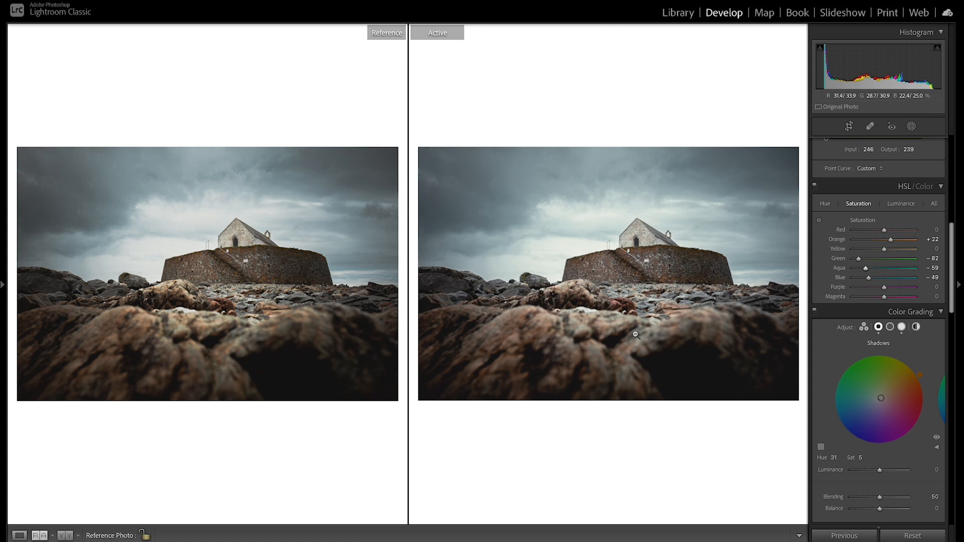
# Try the yellow hue at -29 and the orange hue at -46, undoing each change.
pyautogui.click(826, 203)
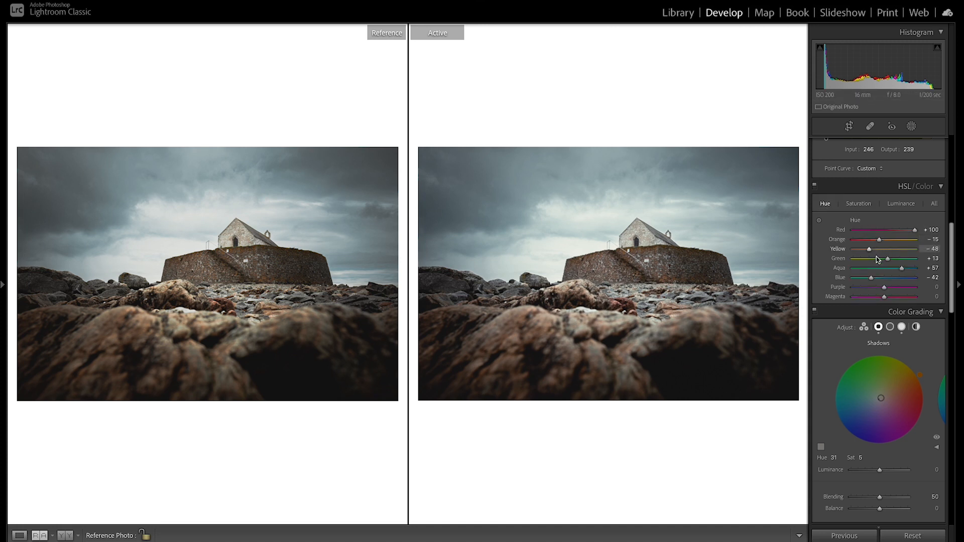
pyautogui.moveTo(870, 251); pyautogui.dragTo(877, 252)
pyautogui.hotkey('ctrl', 'z')
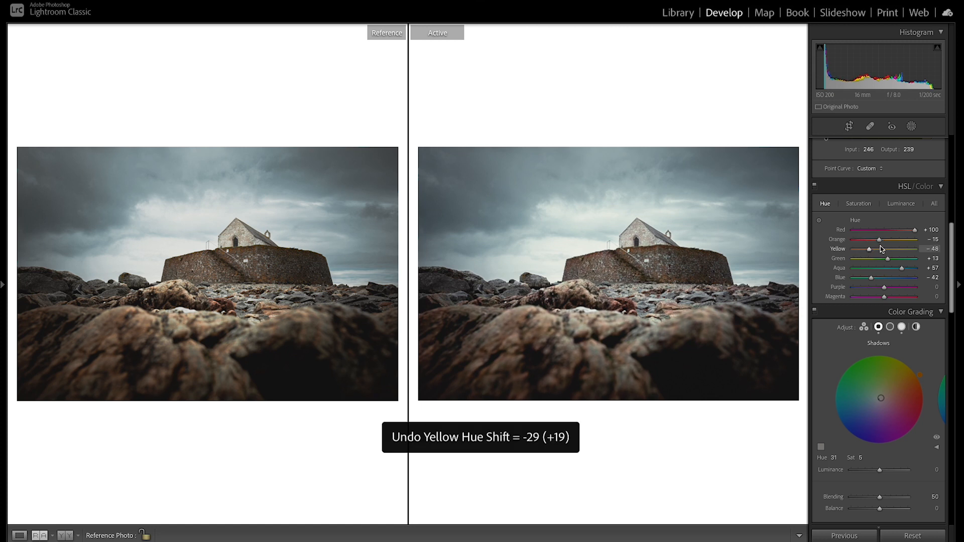
pyautogui.moveTo(883, 242); pyautogui.dragTo(873, 244)
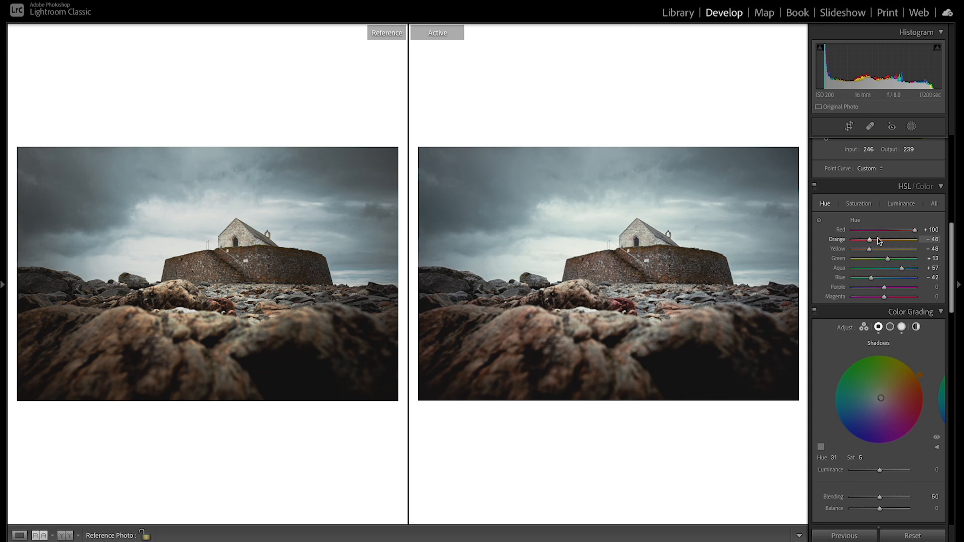
pyautogui.hotkey('ctrl', 'z')
# Fine-tune the orange and yellow hues and set the yellow saturation to +21.
pyautogui.moveTo(880, 241)
pyautogui.mouseDown()
pyautogui.moveTo(871, 241)
pyautogui.moveTo(891, 243)
pyautogui.moveTo(867, 241)
pyautogui.moveTo(861, 250)
pyautogui.moveTo(872, 251)
pyautogui.mouseUp()
pyautogui.click(859, 203)
pyautogui.moveTo(884, 251)
pyautogui.mouseDown()
pyautogui.moveTo(899, 251)
pyautogui.moveTo(890, 251)
pyautogui.mouseUp()
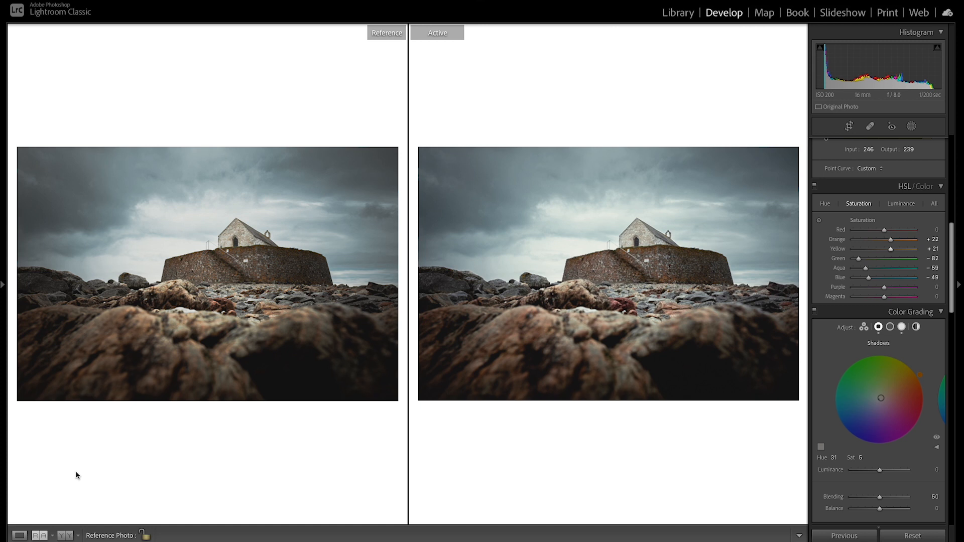
# Set the color grading highlights to hue 128 and saturation 7, and check the photo alone and beside the reference.
pyautogui.moveTo(950, 299); pyautogui.dragTo(948, 316)
pyautogui.click(902, 258)
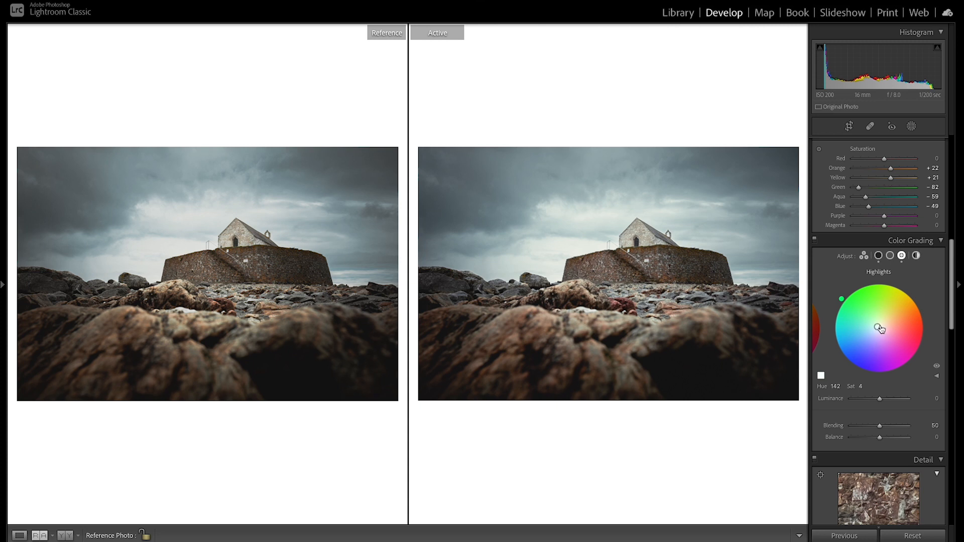
pyautogui.moveTo(842, 299); pyautogui.dragTo(895, 284)
pyautogui.moveTo(879, 326); pyautogui.dragTo(877, 326)
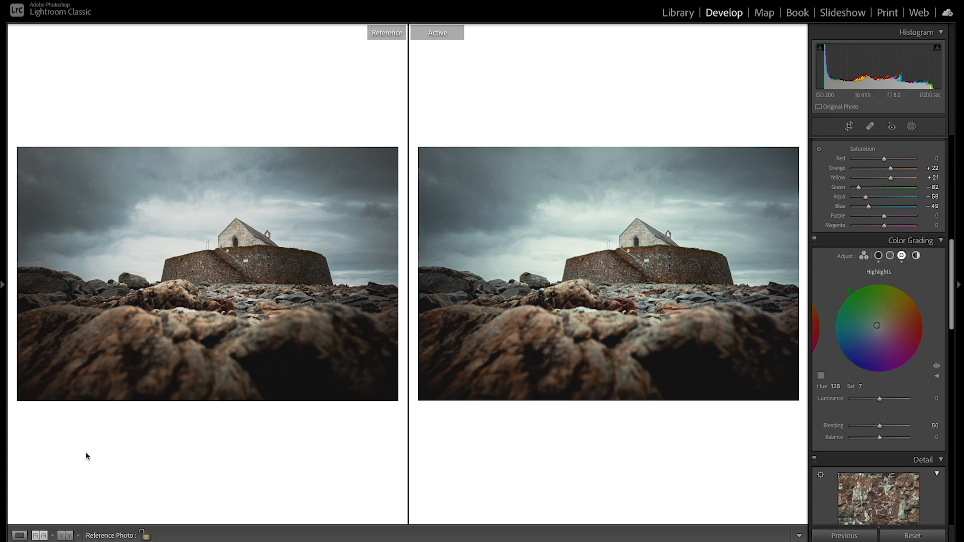
pyautogui.click(18, 536)
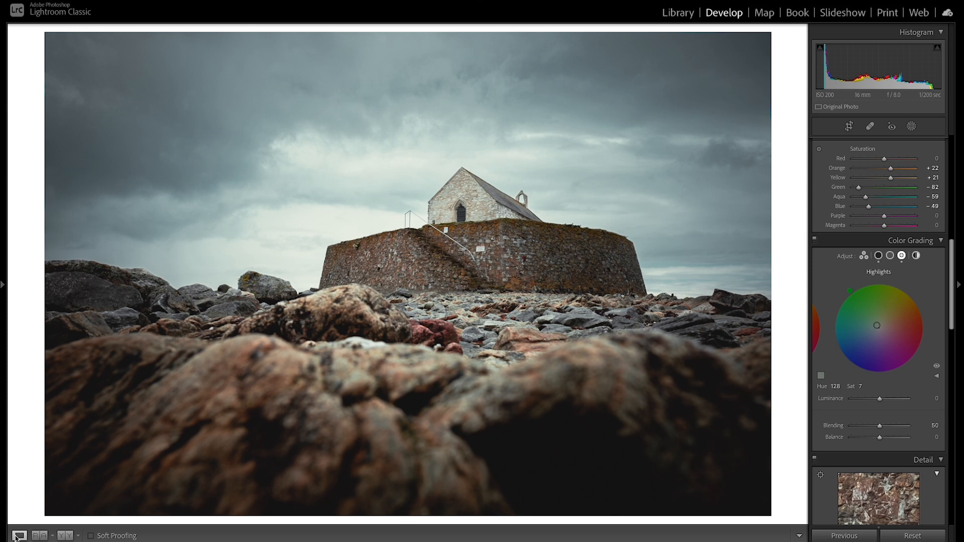
pyautogui.click(40, 536)
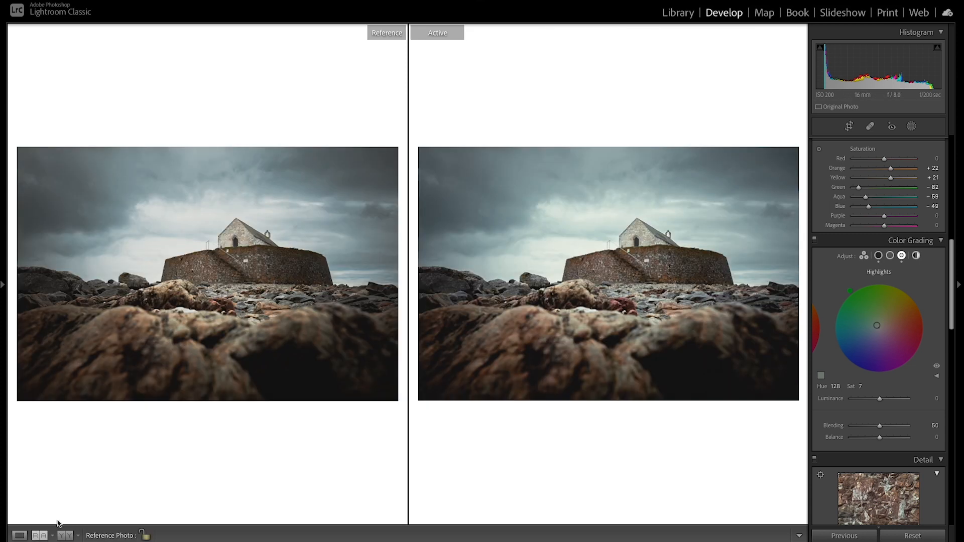